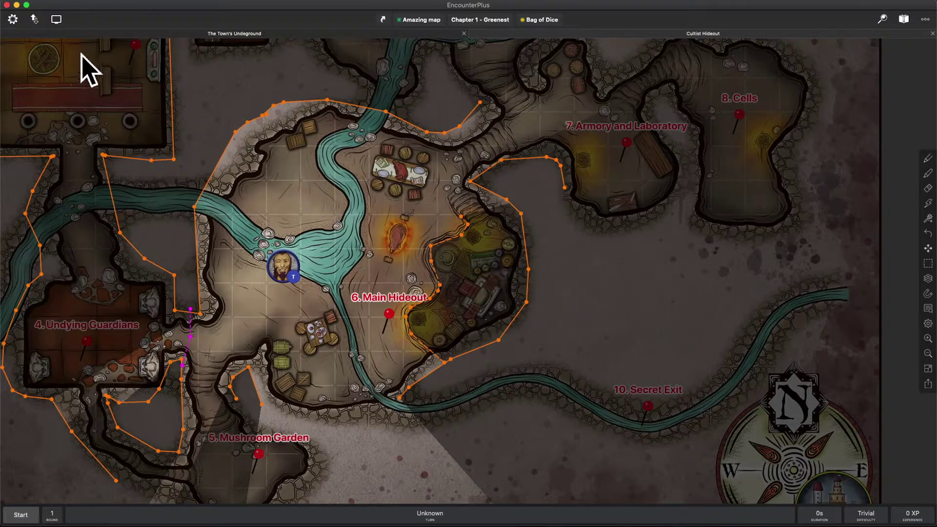
# Look through the External Screen options and check the remote-play web server's port and IPv6 settings
pyautogui.click(56, 19)
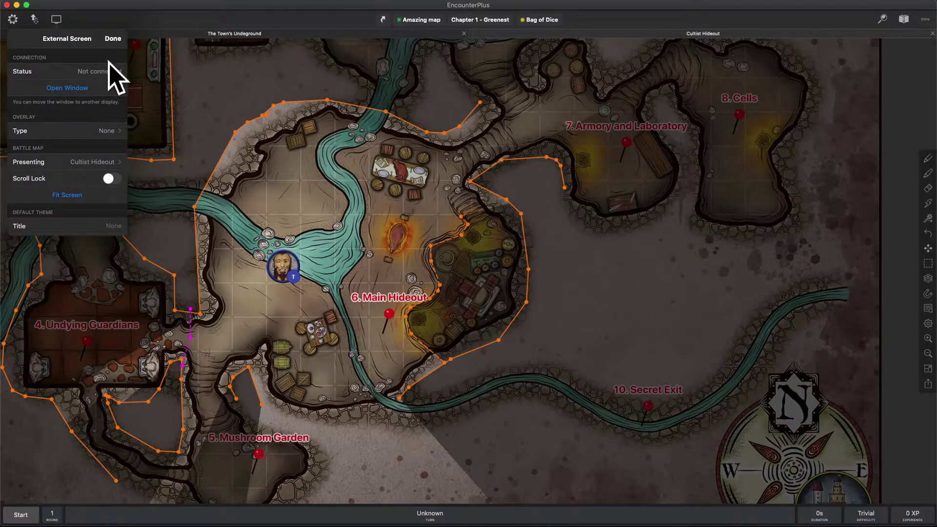
pyautogui.scroll(-5, 101, 110)
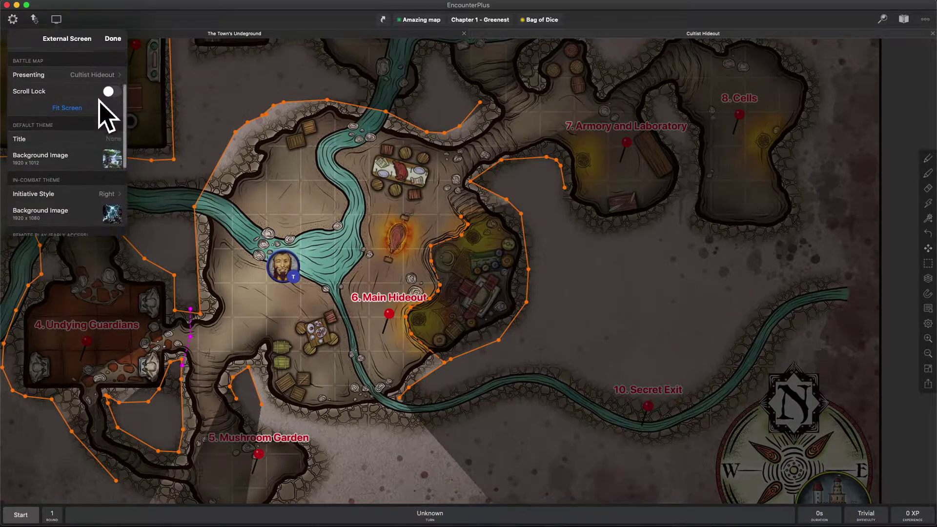
pyautogui.scroll(-5, 100, 105)
pyautogui.scroll(3, 104, 125)
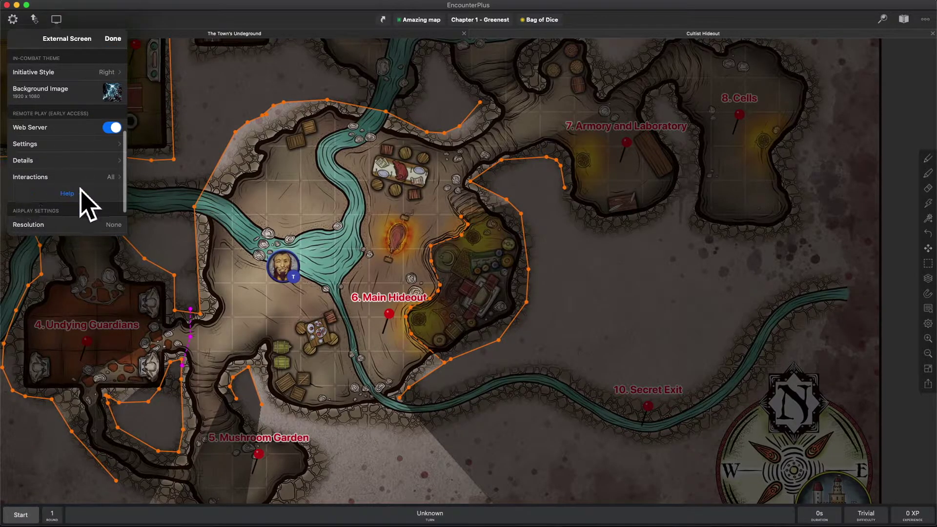
pyautogui.click(121, 138)
pyautogui.click(121, 142)
pyautogui.click(60, 144)
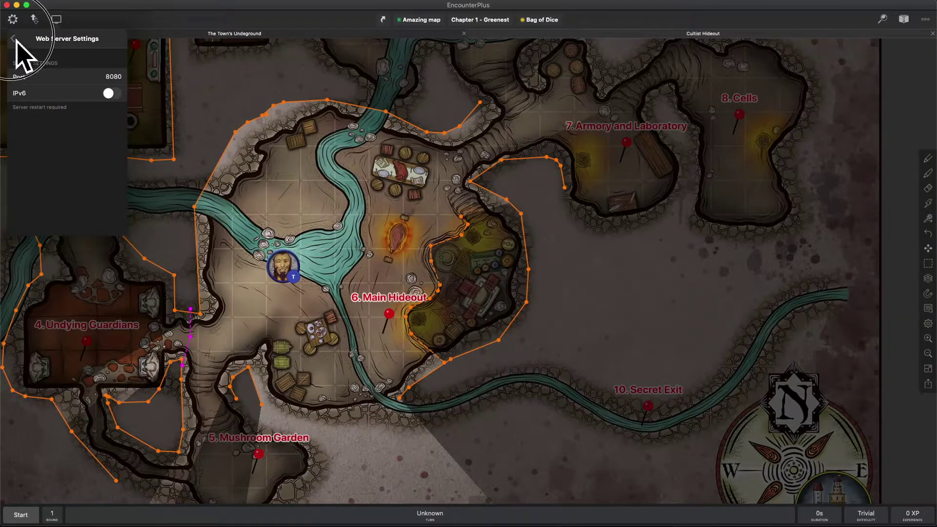
pyautogui.click(15, 38)
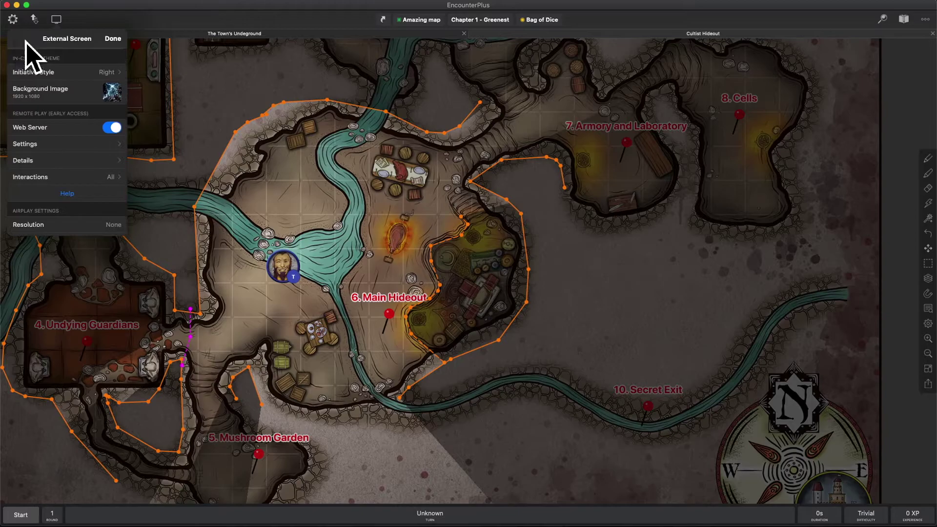
# Show the web server's details and bring an empty Safari window onto this screen
pyautogui.click(51, 159)
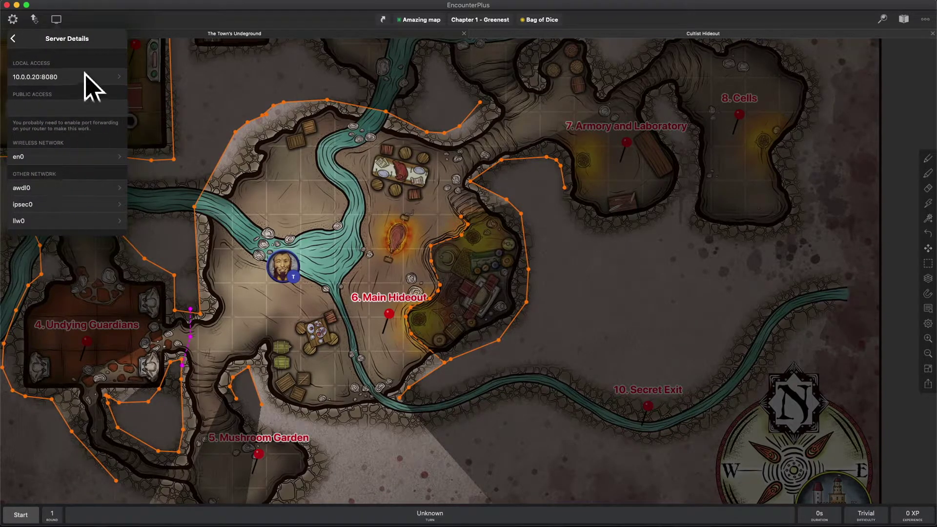
pyautogui.scroll(1, 98, 117)
pyautogui.press('super+Tab')
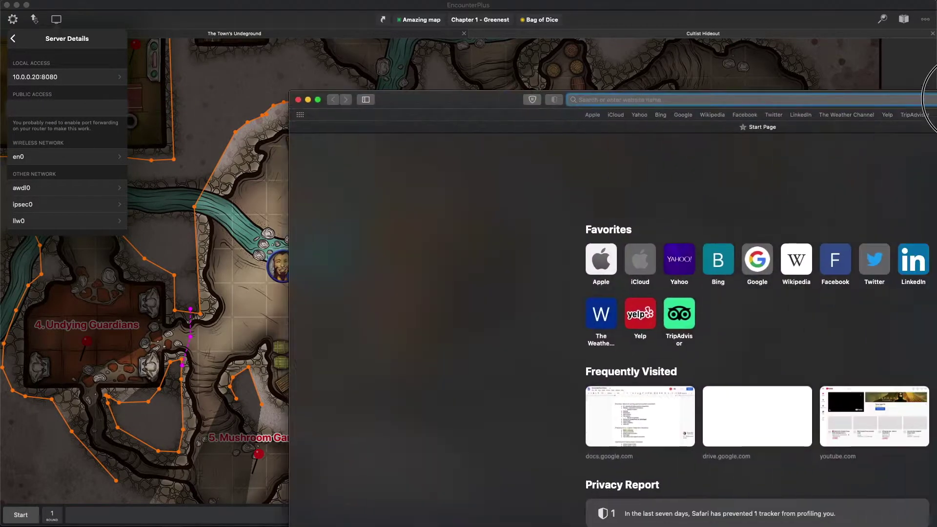
pyautogui.click(724, 9)
pyautogui.moveTo(724, 8); pyautogui.dragTo(688, 111)
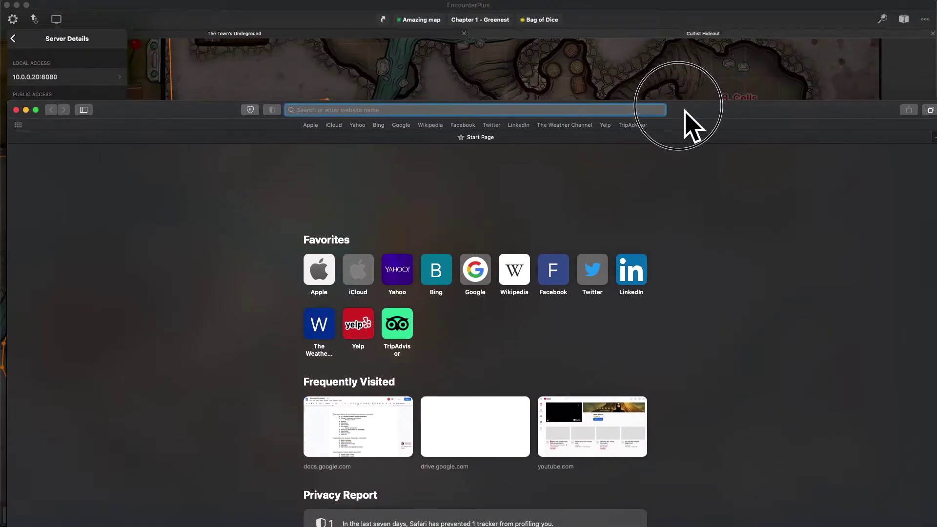
# Return to EncounterPlus and inspect the local access entry's server URL and client URL
pyautogui.click(52, 86)
pyautogui.click(44, 78)
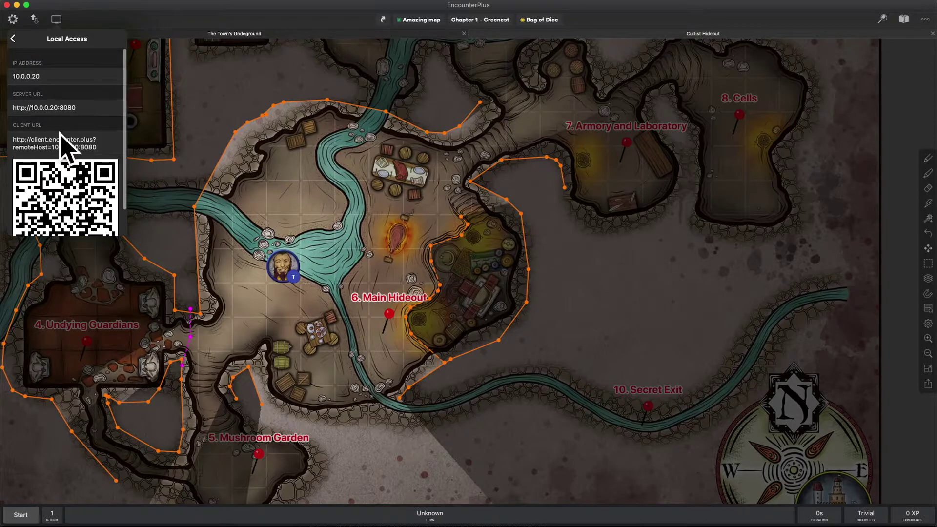
pyautogui.click(54, 108)
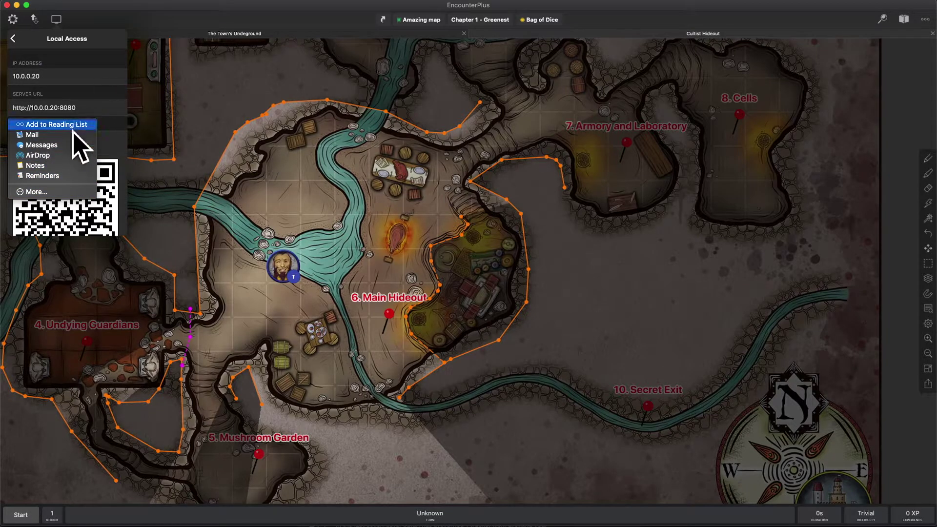
pyautogui.click(92, 124)
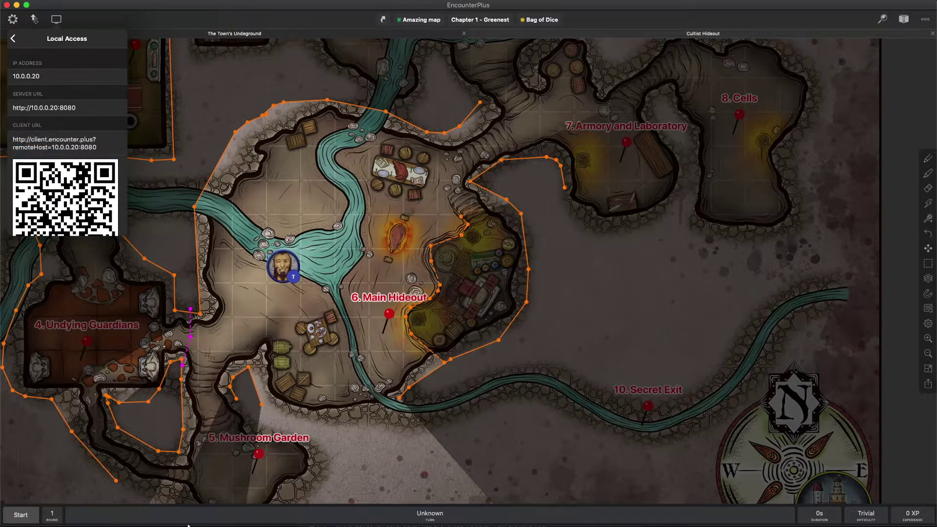
pyautogui.moveTo(157, 113); pyautogui.dragTo(281, 19)
pyautogui.click(531, 10)
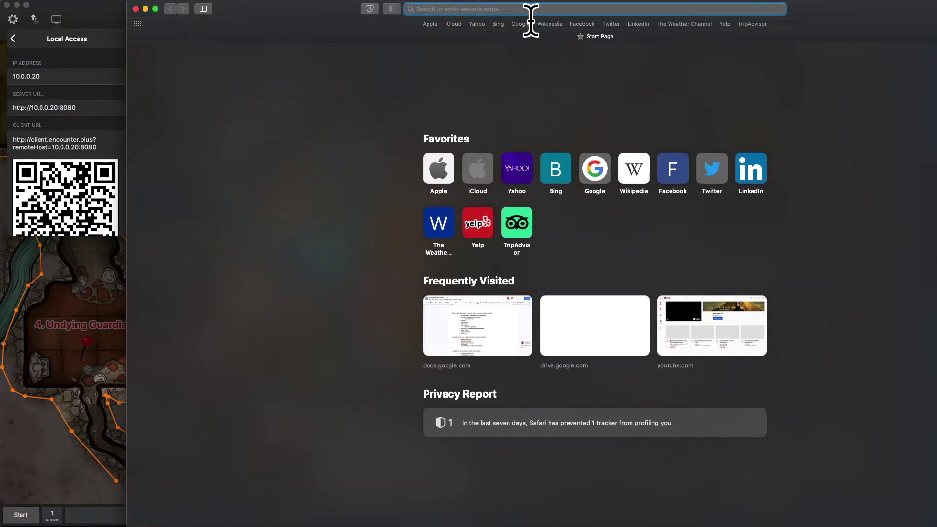
pyautogui.write('htt')
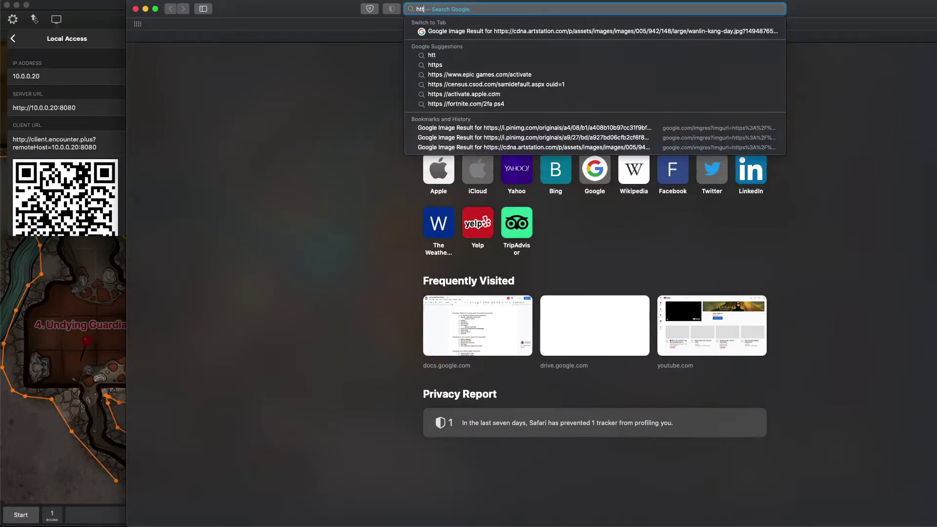
pyautogui.write('p://webmail.dusey.net')
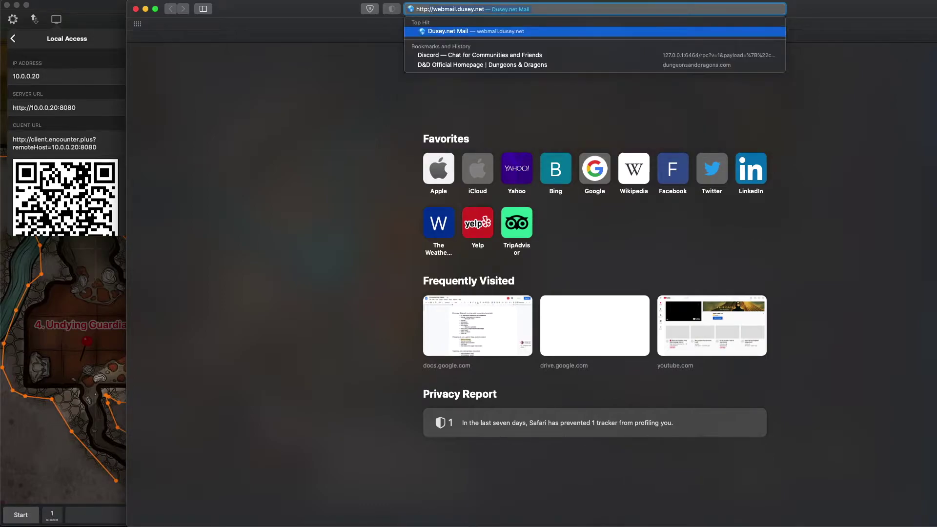
pyautogui.press('BackSpace')
pyautogui.press('BackSpace')
pyautogui.press('BackSpace')
pyautogui.press('BackSpace')
pyautogui.press('BackSpace')
pyautogui.press('BackSpace')
pyautogui.press('BackSpace')
pyautogui.press('BackSpace')
pyautogui.press('BackSpace')
pyautogui.press('BackSpace')
pyautogui.press('BackSpace')
pyautogui.press('BackSpace')
pyautogui.press('BackSpace')
pyautogui.press('BackSpace')
pyautogui.press('BackSpace')
pyautogui.press('BackSpace')
pyautogui.press('BackSpace')
pyautogui.write('10')
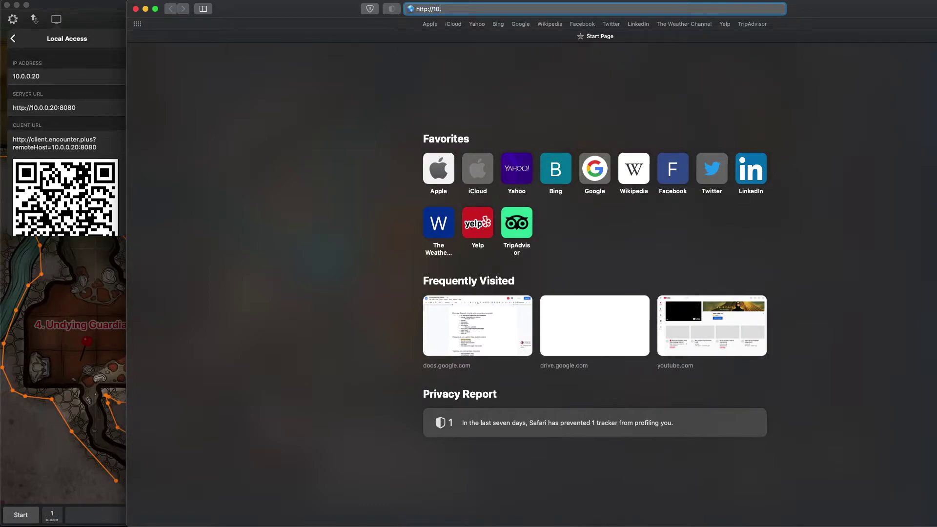
pyautogui.write('.0.0.20:8080')
pyautogui.press('Return')
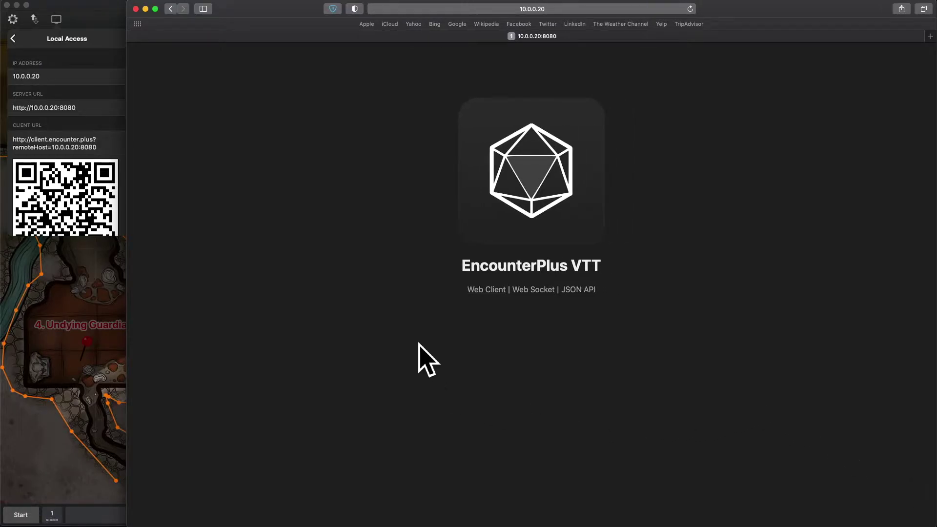
# Launch the Web Client from the EncounterPlus VTT page and check its full web address
pyautogui.click(485, 291)
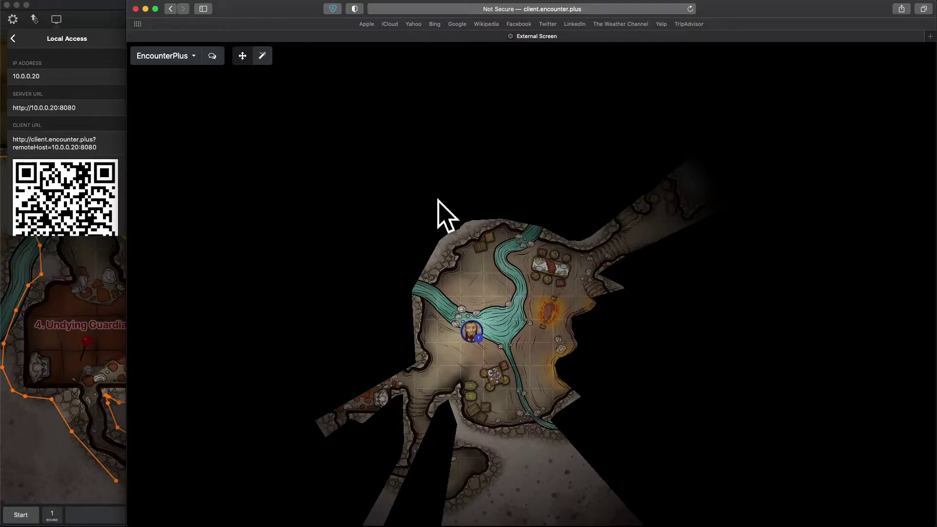
pyautogui.click(556, 8)
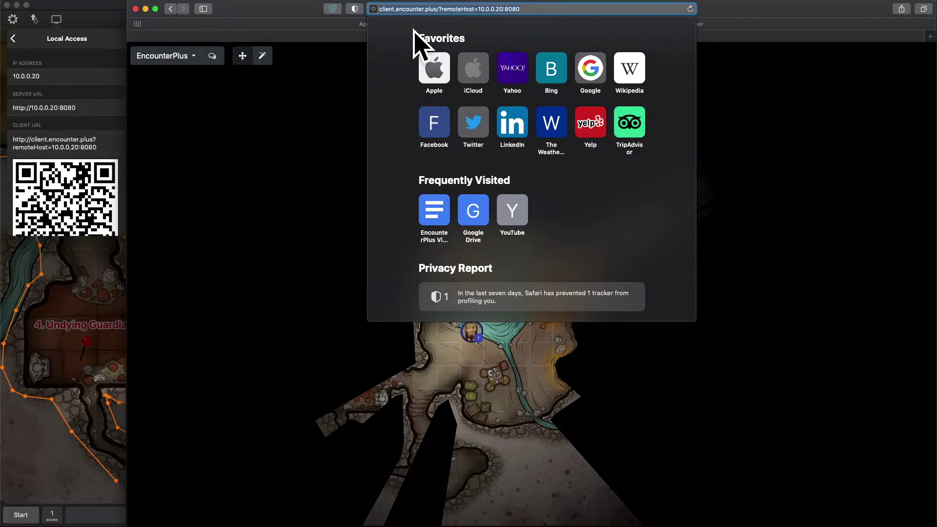
pyautogui.click(295, 164)
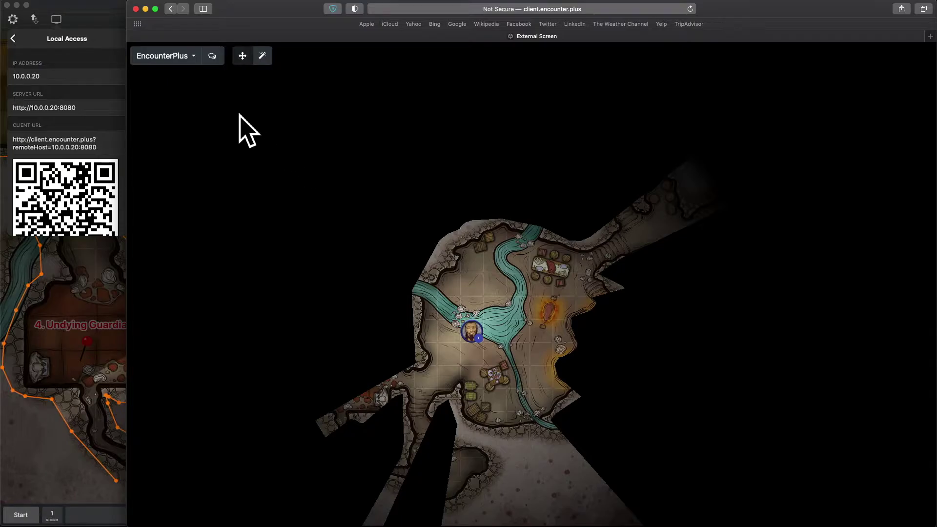
# Switch back to EncounterPlus and open the external screen in its own window from the External Screen settings
pyautogui.click(96, 23)
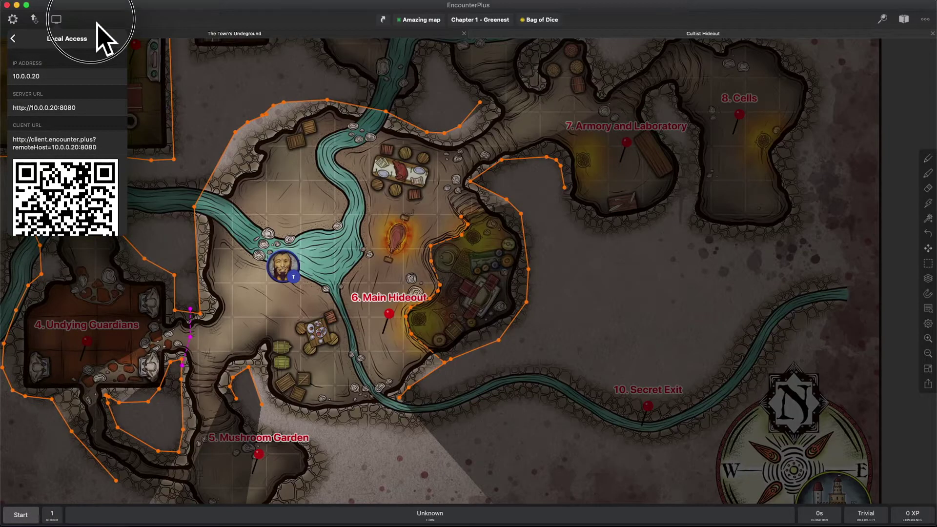
pyautogui.click(15, 40)
pyautogui.click(15, 40)
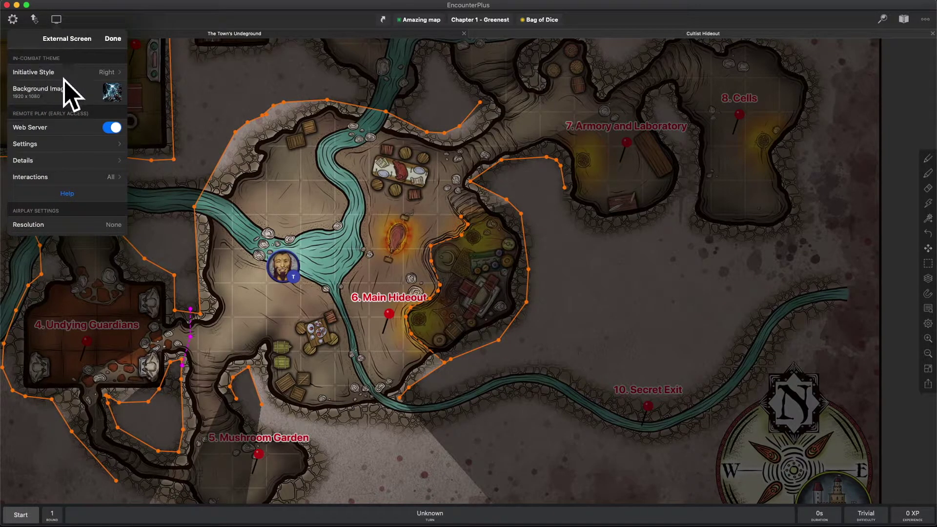
pyautogui.scroll(5, 74, 122)
pyautogui.click(73, 89)
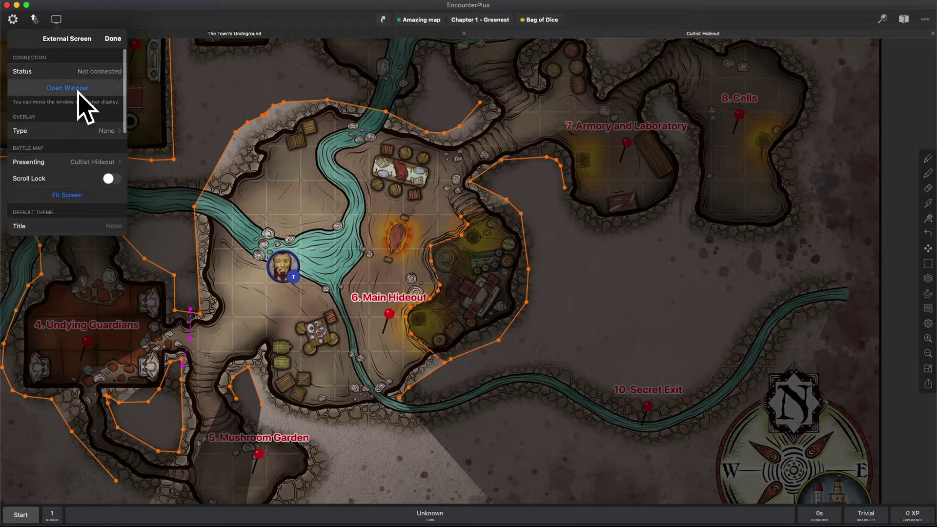
# Compare the external screen window with the browser's web client, and dismiss the external screen window
pyautogui.hotkey('ctrl', 'Up')
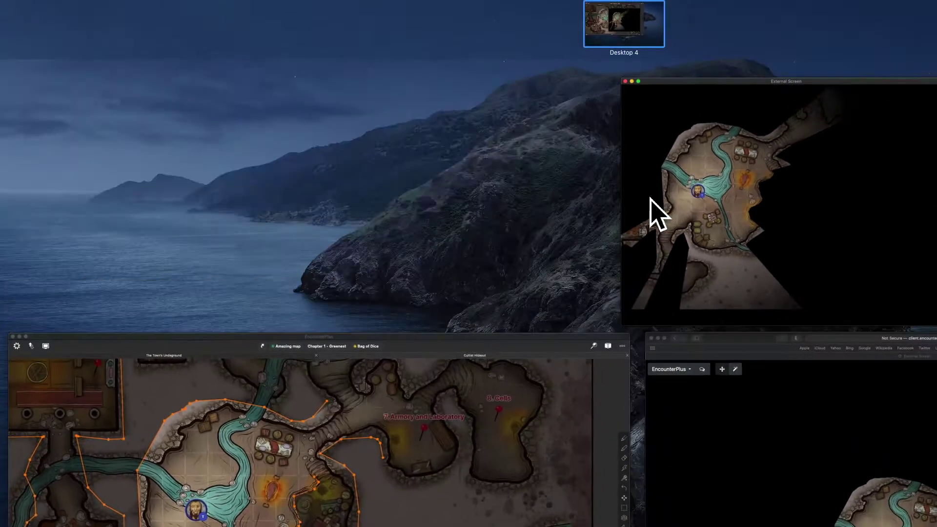
pyautogui.click(922, 429)
pyautogui.moveTo(776, 34); pyautogui.dragTo(666, 193)
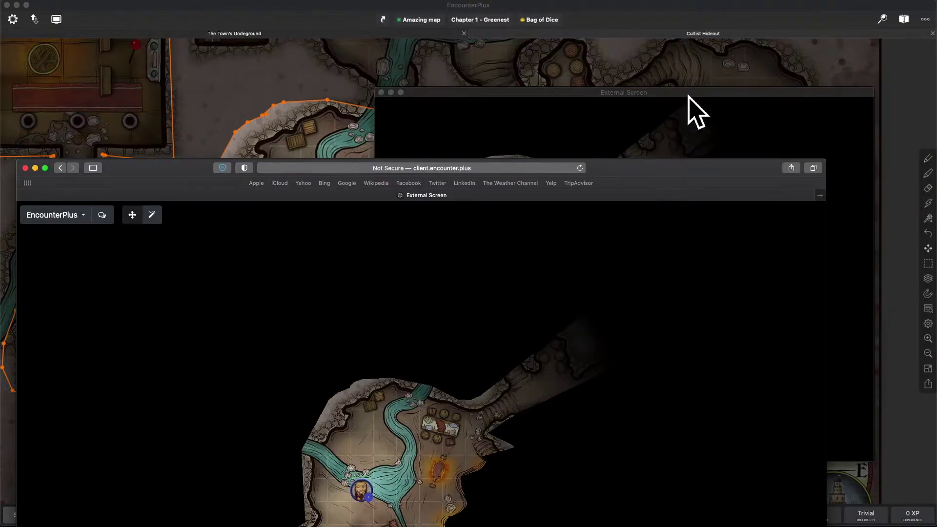
pyautogui.moveTo(689, 98); pyautogui.dragTo(686, 63)
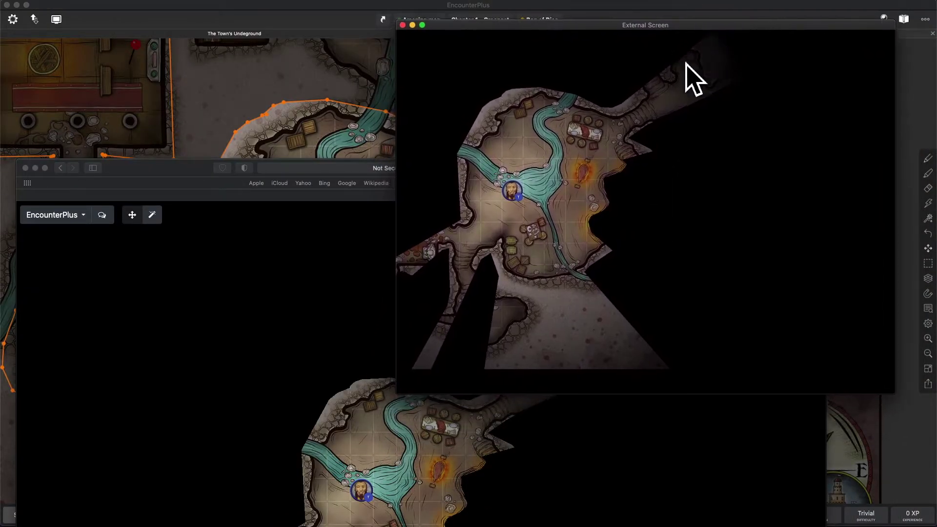
pyautogui.moveTo(179, 166)
pyautogui.mouseDown()
pyautogui.moveTo(188, 142)
pyautogui.moveTo(189, 172)
pyautogui.mouseUp()
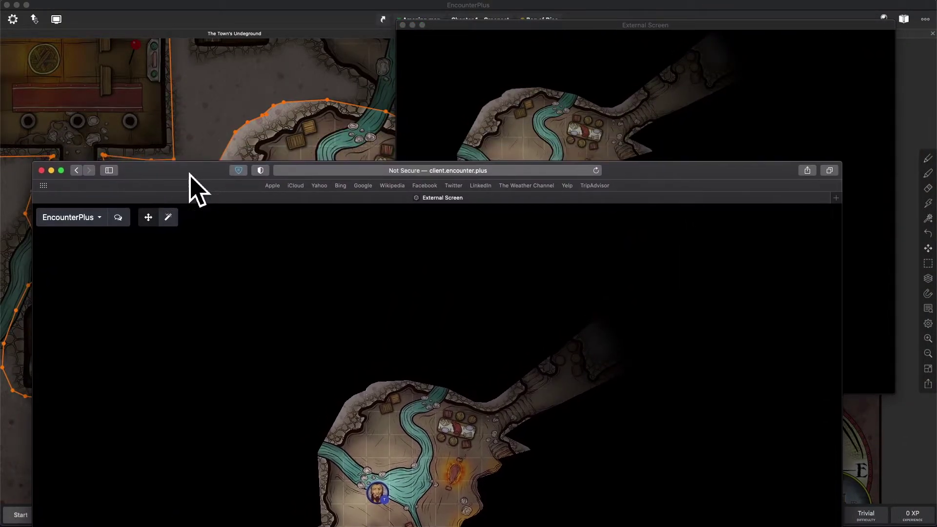
pyautogui.click(412, 25)
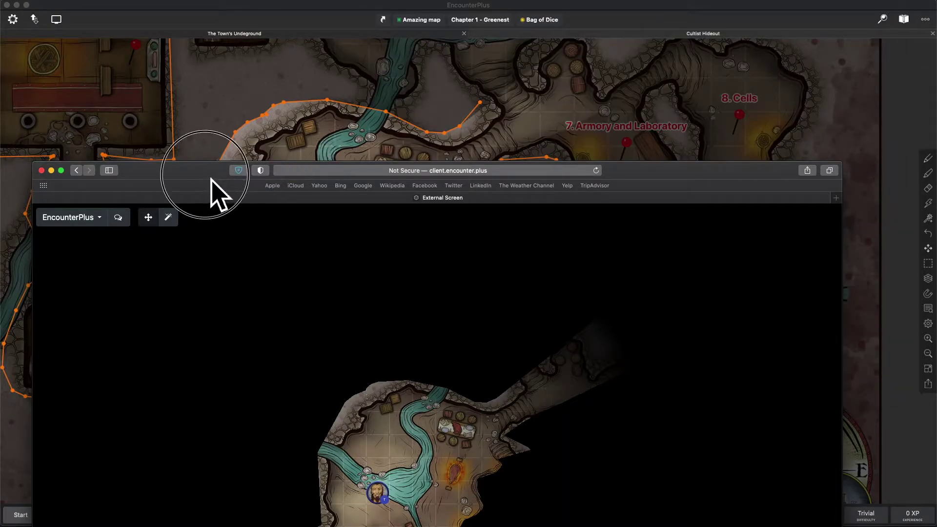
pyautogui.moveTo(218, 195); pyautogui.dragTo(310, 1)
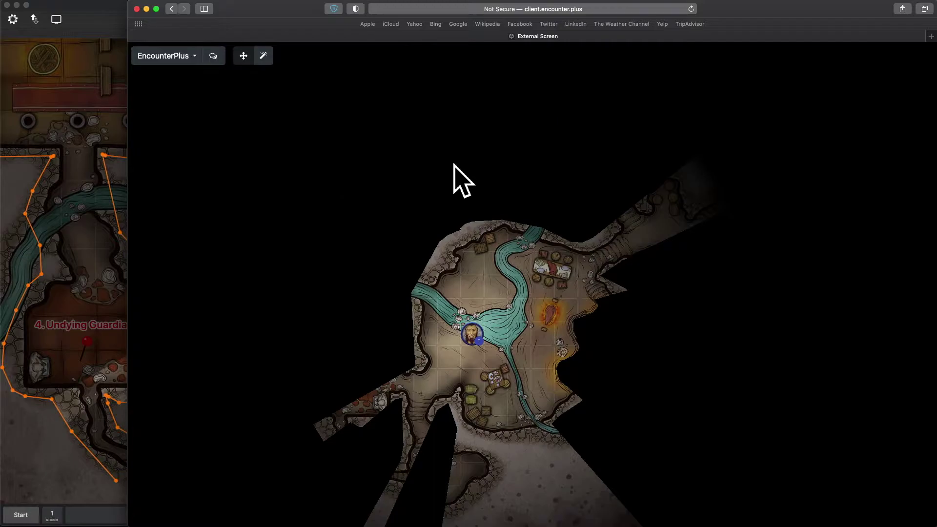
# Return to EncounterPlus and examine the web server's public access details for the IP address and URLs
pyautogui.click(88, 37)
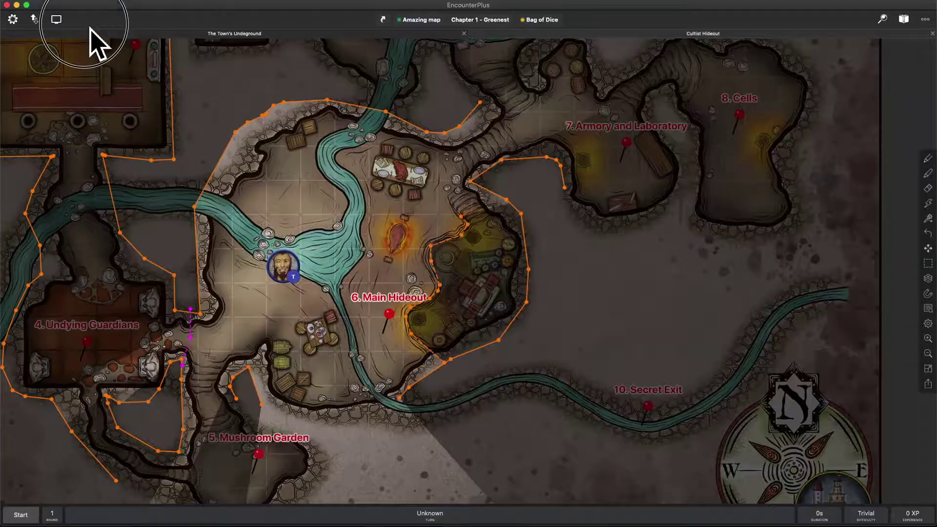
pyautogui.click(57, 20)
pyautogui.scroll(-5, 54, 146)
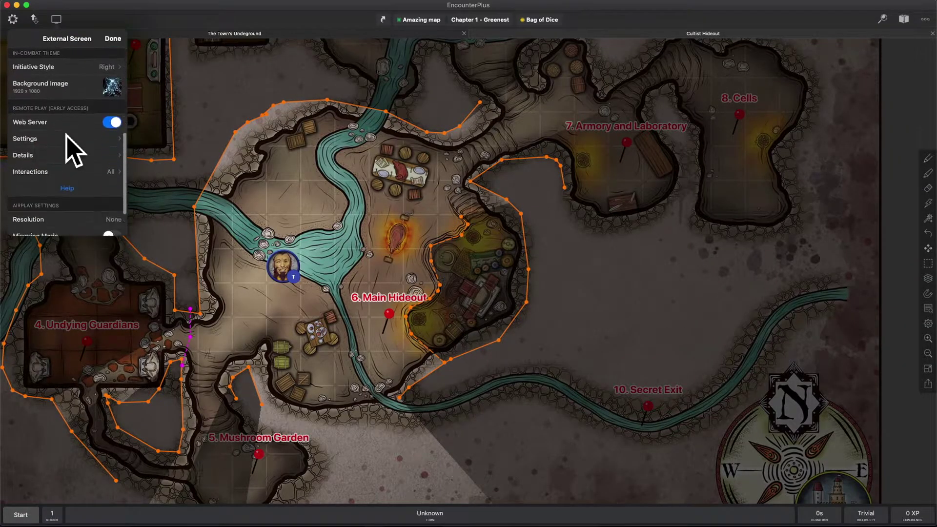
pyautogui.click(51, 128)
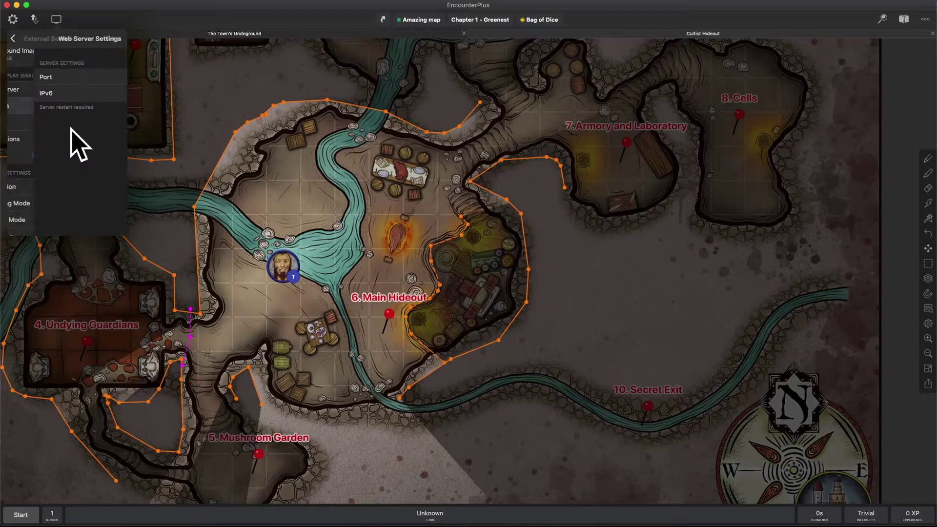
pyautogui.click(17, 39)
pyautogui.scroll(-2, 69, 115)
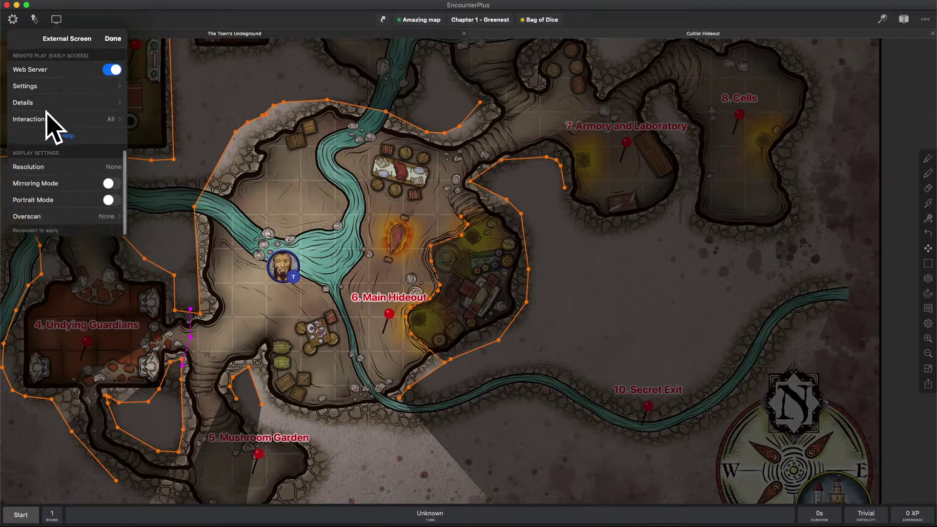
pyautogui.click(51, 103)
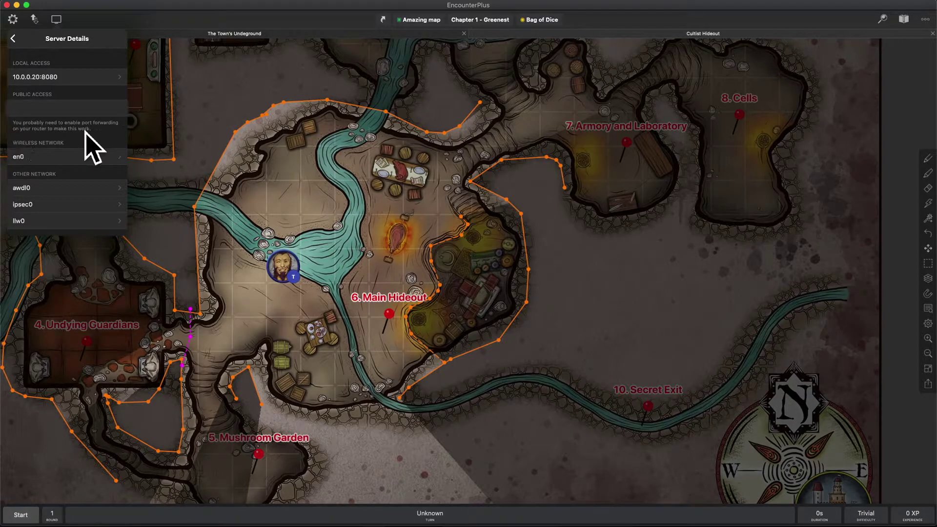
pyautogui.click(96, 109)
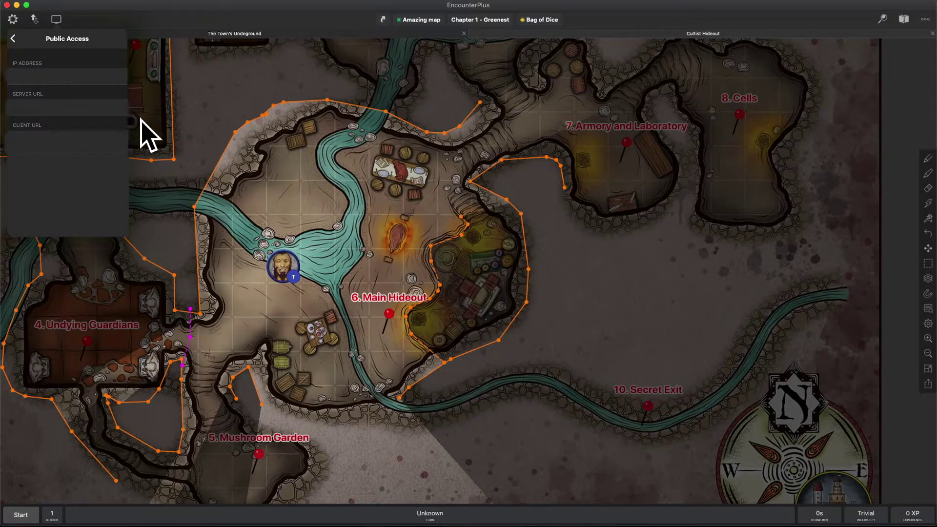
pyautogui.click(14, 39)
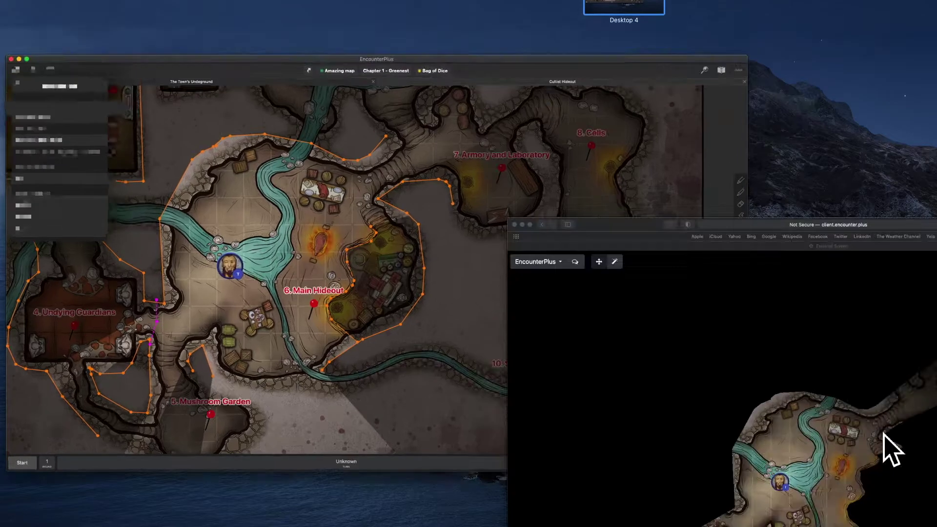
# Switch to the browser and search the web in a new tab for "how to setup dhcp reservation on google wifi"
pyautogui.click(498, 293)
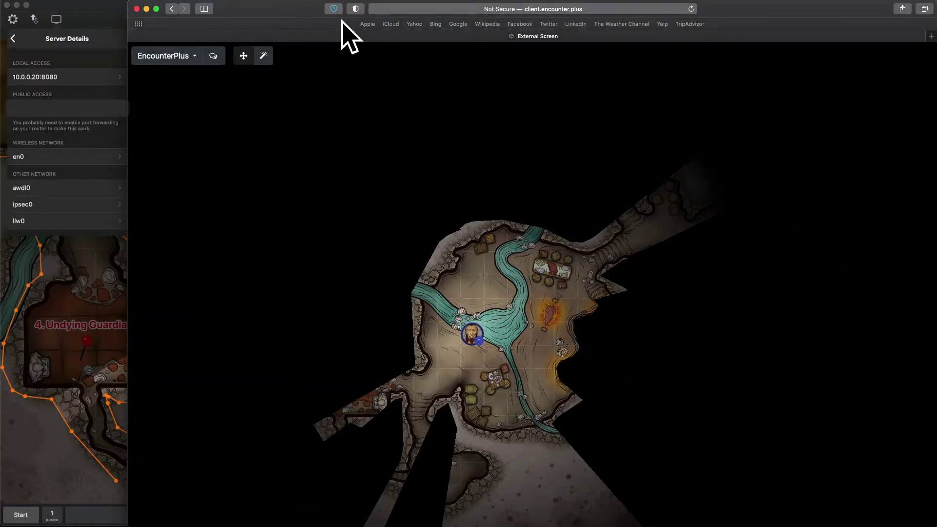
pyautogui.press('super+t')
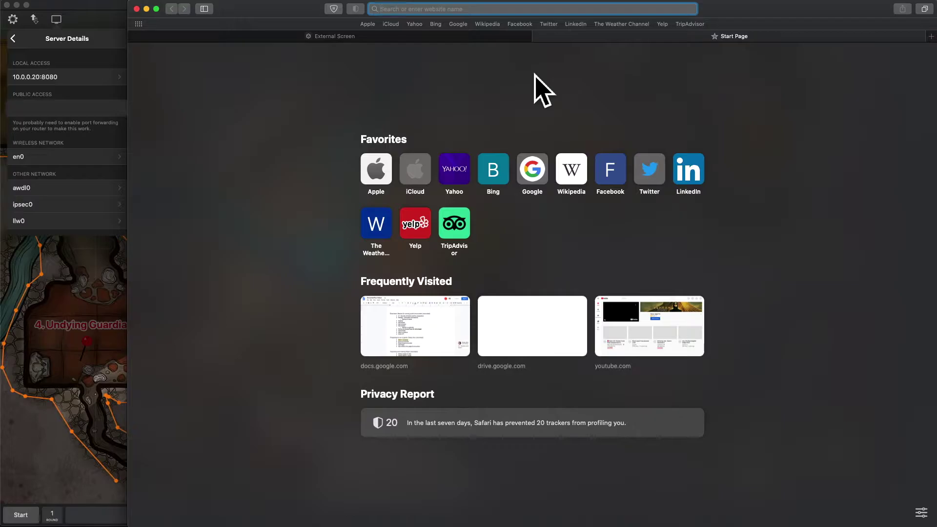
pyautogui.write('how to setup')
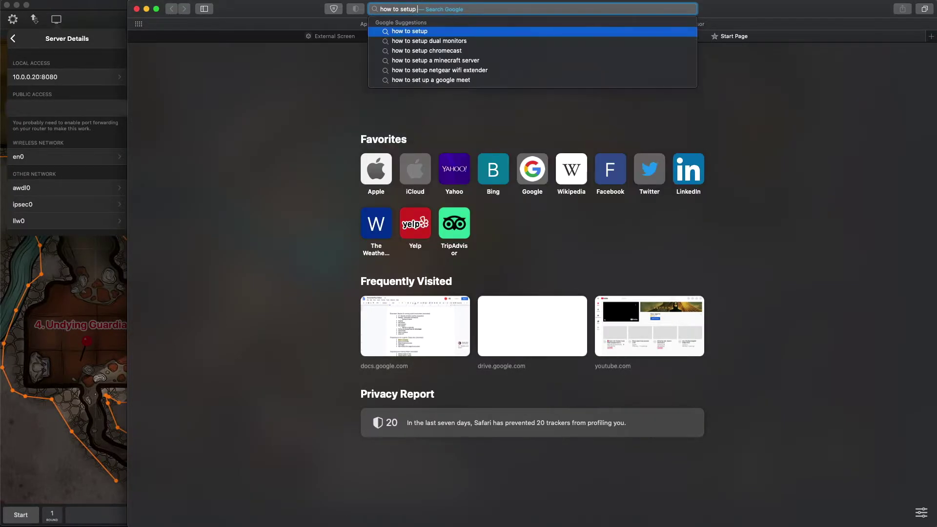
pyautogui.write(' dhcp resrv')
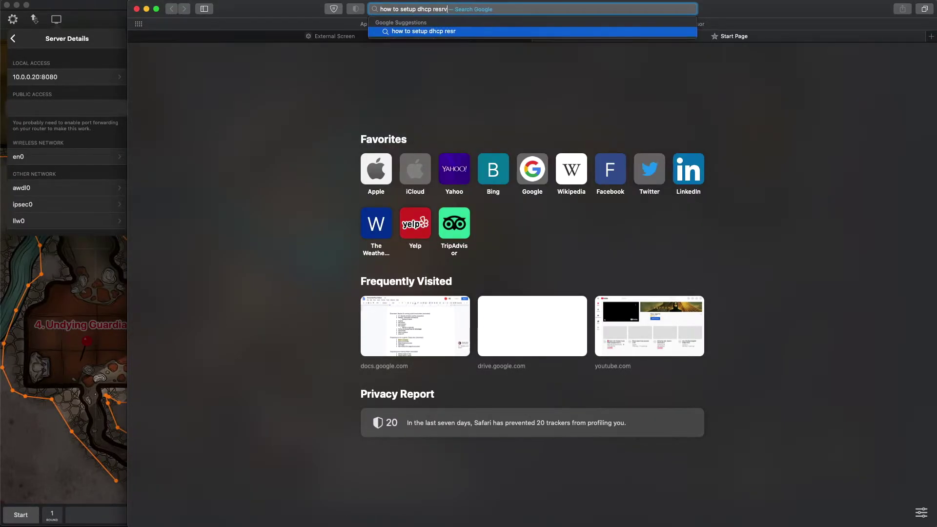
pyautogui.write('artion on')
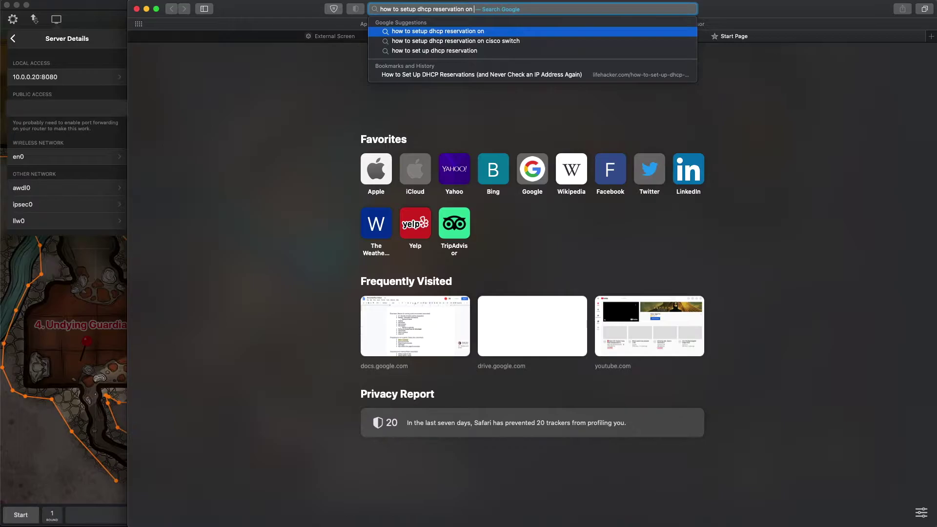
pyautogui.write('google wifi')
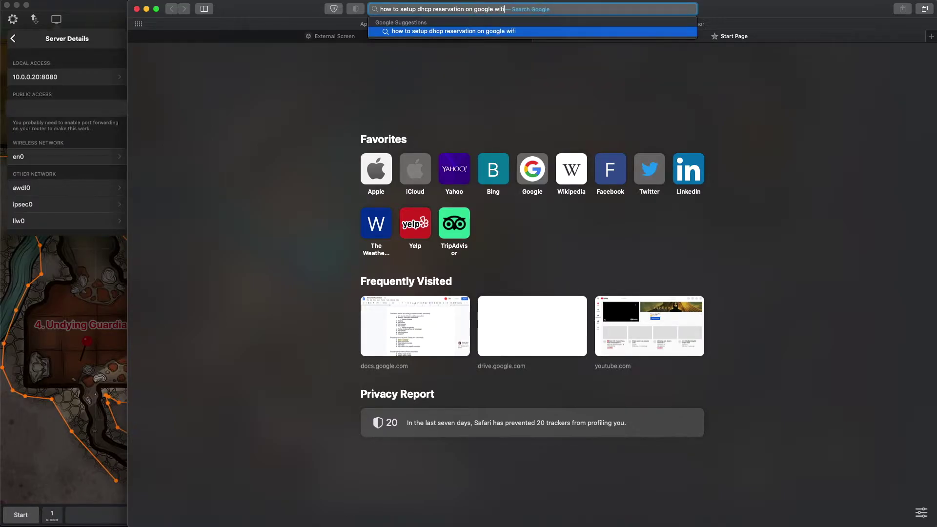
pyautogui.press('Return')
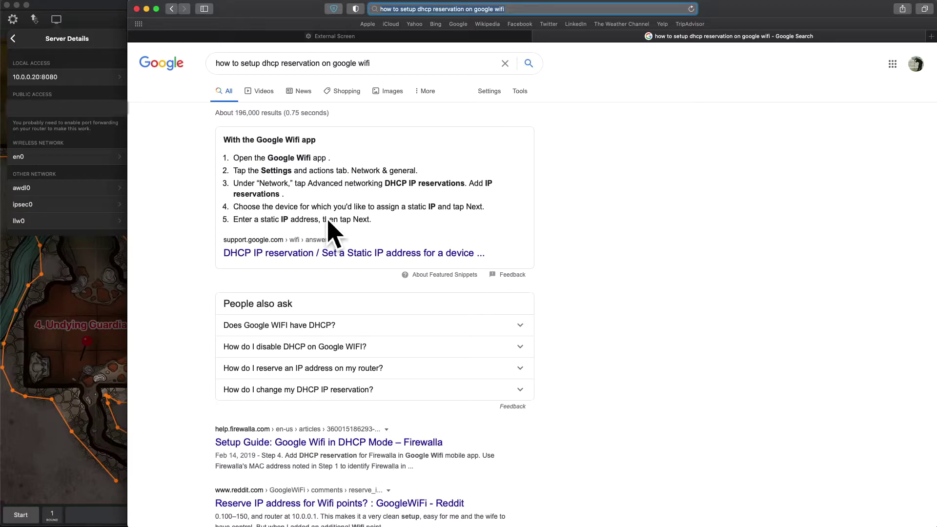
# Open the portforward.com router manufacturer index in another new browser tab
pyautogui.press('super+t')
pyautogui.write('portfo')
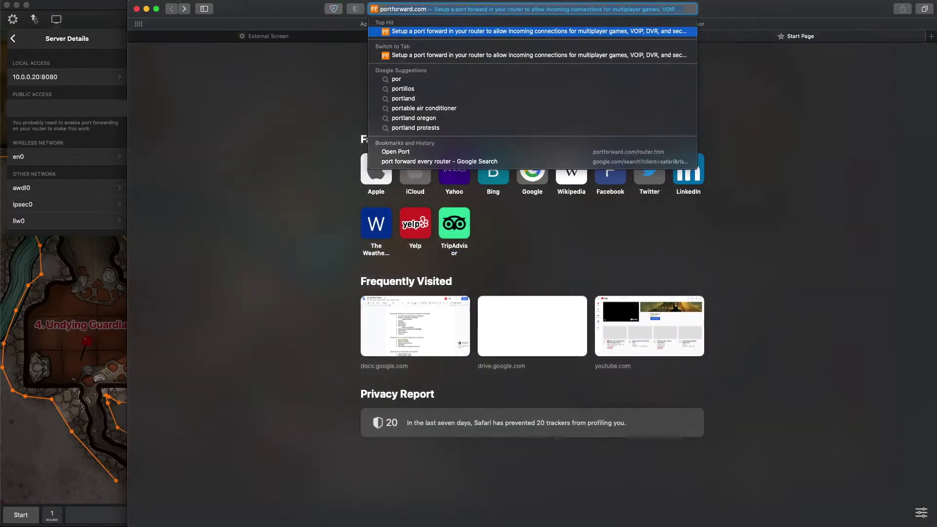
pyautogui.write('r')
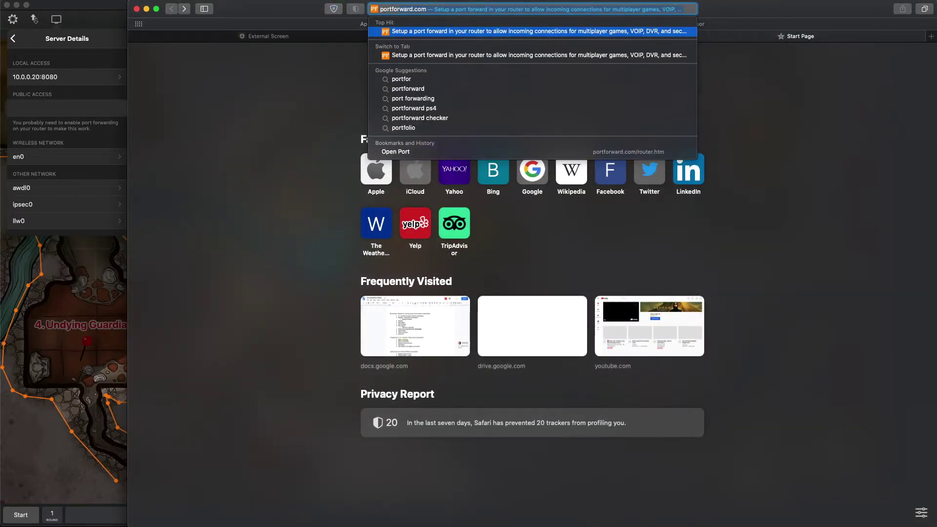
pyautogui.press('Return')
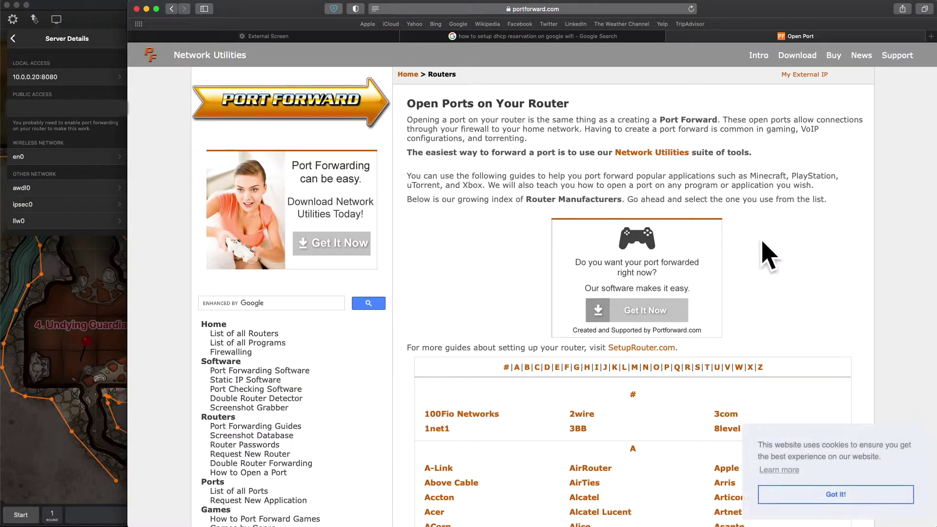
# Find "link" in the manufacturer index, open the D-Link entry, and dismiss the Network Utilities offer
pyautogui.scroll(-20, 781, 232)
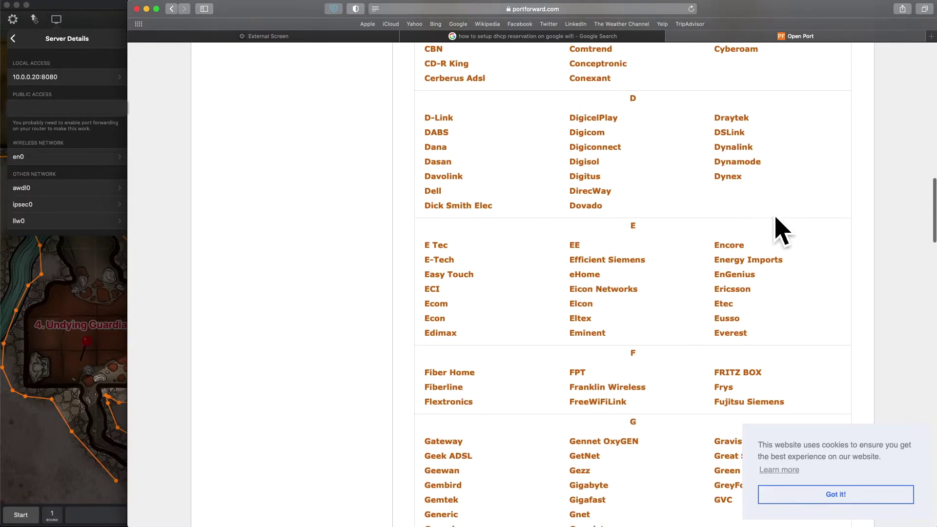
pyautogui.press('super+f')
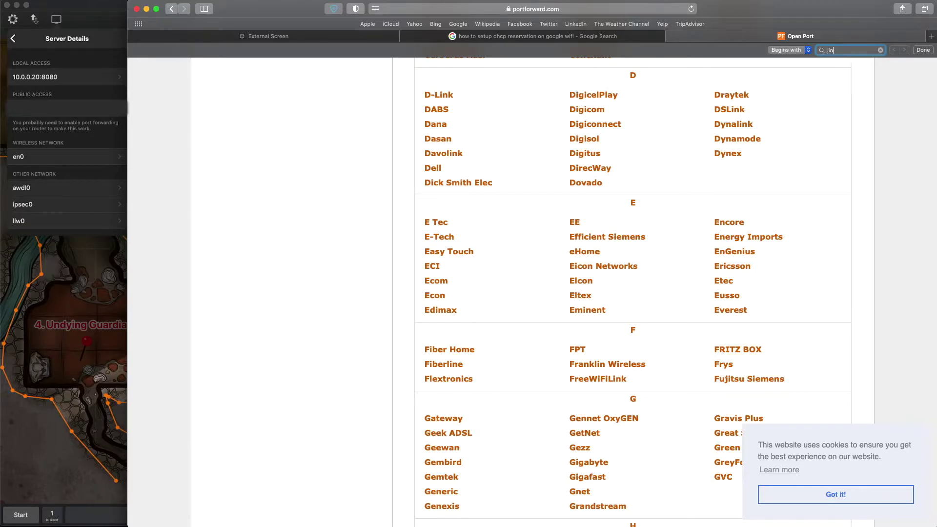
pyautogui.write('k')
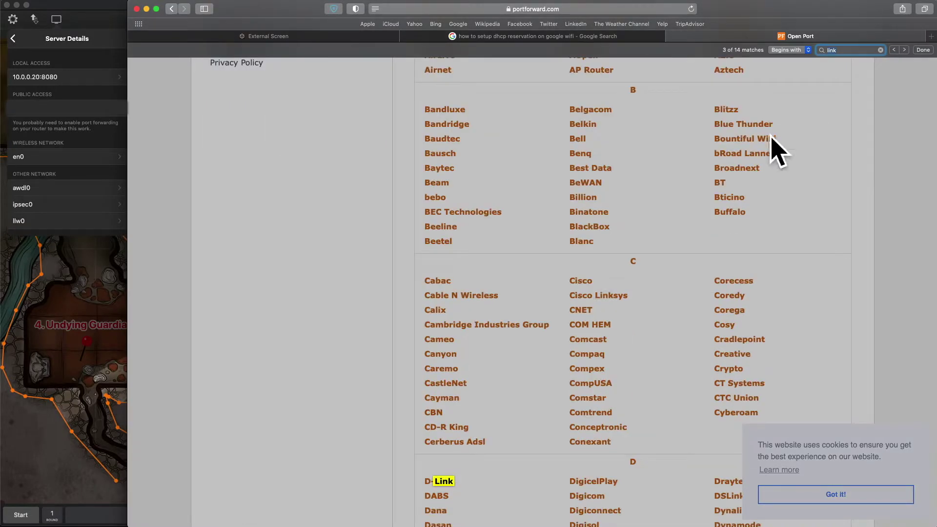
pyautogui.click(444, 481)
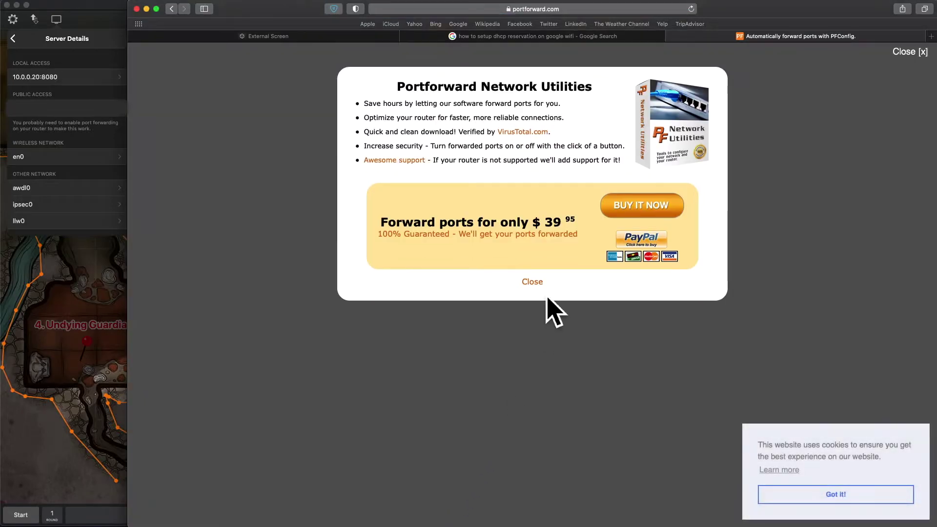
pyautogui.click(550, 312)
# Browse the D-Link router models and open the port forwarding guide for the DSL-2730B
pyautogui.scroll(-10, 550, 327)
pyautogui.scroll(-10, 546, 318)
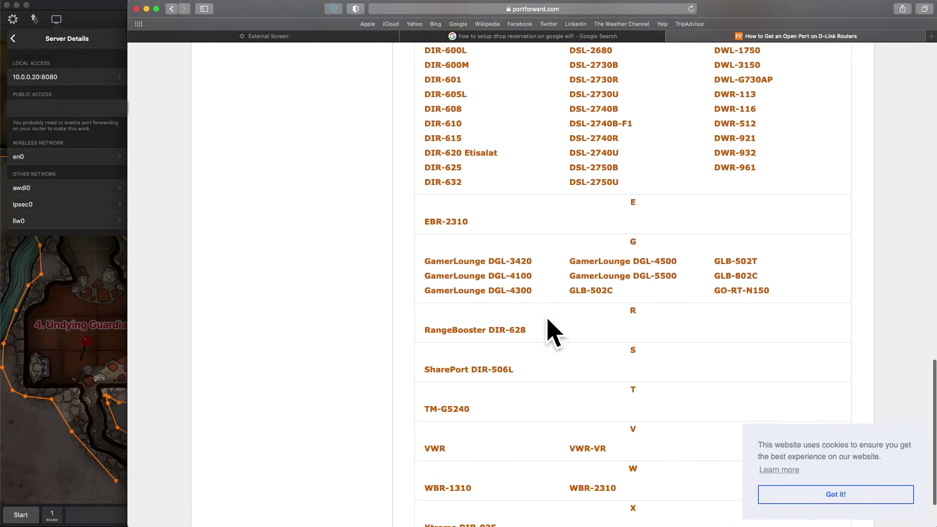
pyautogui.scroll(10, 547, 319)
pyautogui.scroll(-3, 554, 332)
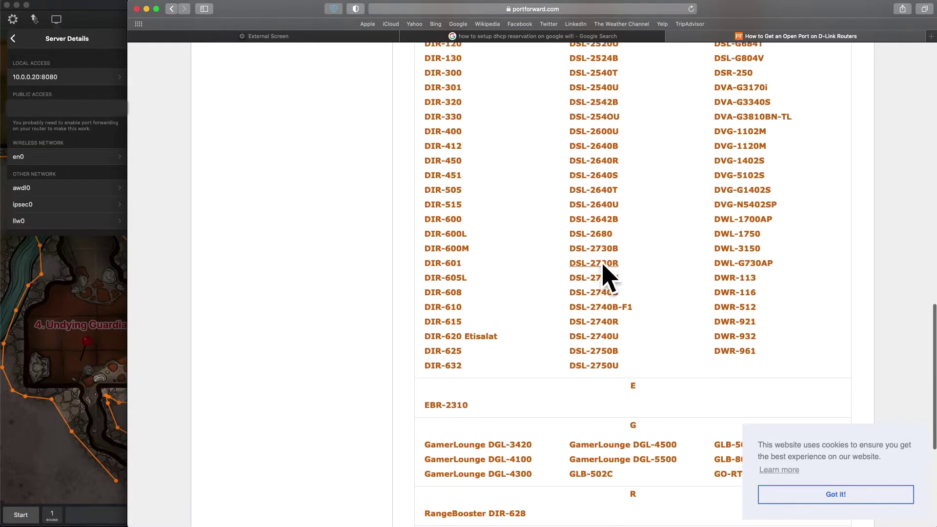
pyautogui.click(610, 263)
# Read the DSL-2730B guide for the static IP address, router login and port forward entry instructions
pyautogui.scroll(-5, 582, 251)
pyautogui.scroll(-1, 596, 283)
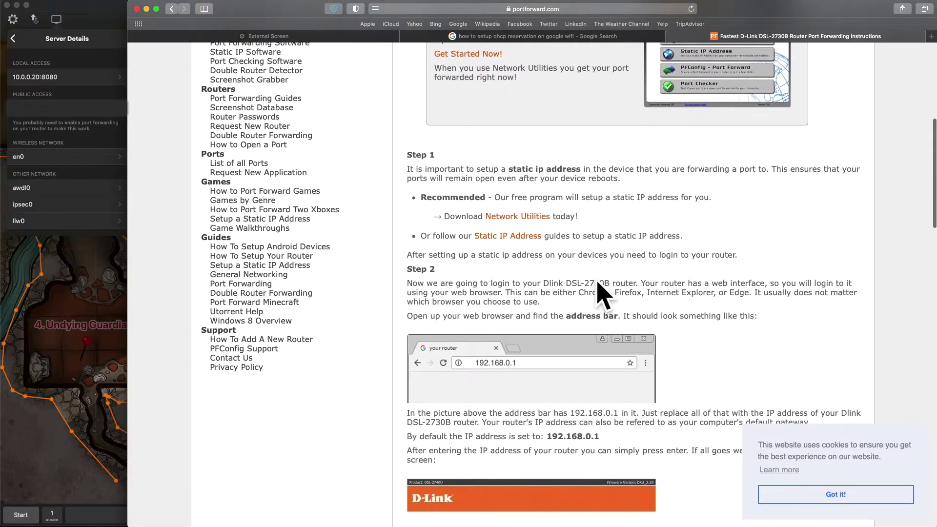
pyautogui.scroll(-6, 547, 401)
pyautogui.scroll(-10, 635, 378)
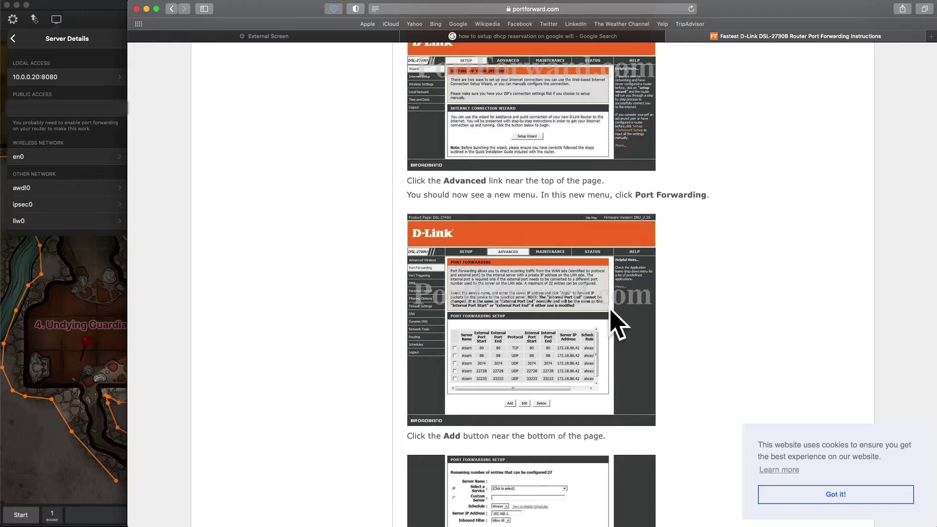
pyautogui.scroll(-10, 616, 324)
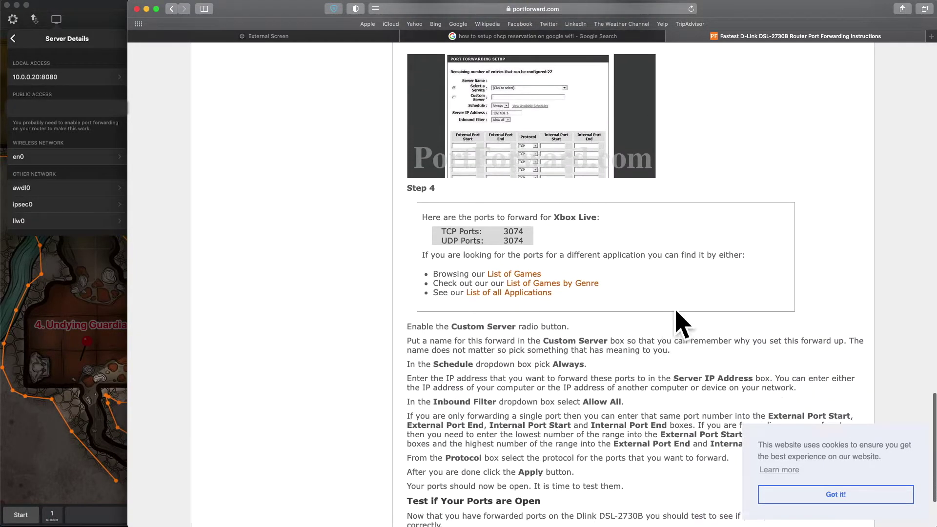
pyautogui.scroll(-2, 675, 317)
pyautogui.scroll(9, 683, 323)
pyautogui.scroll(15, 683, 323)
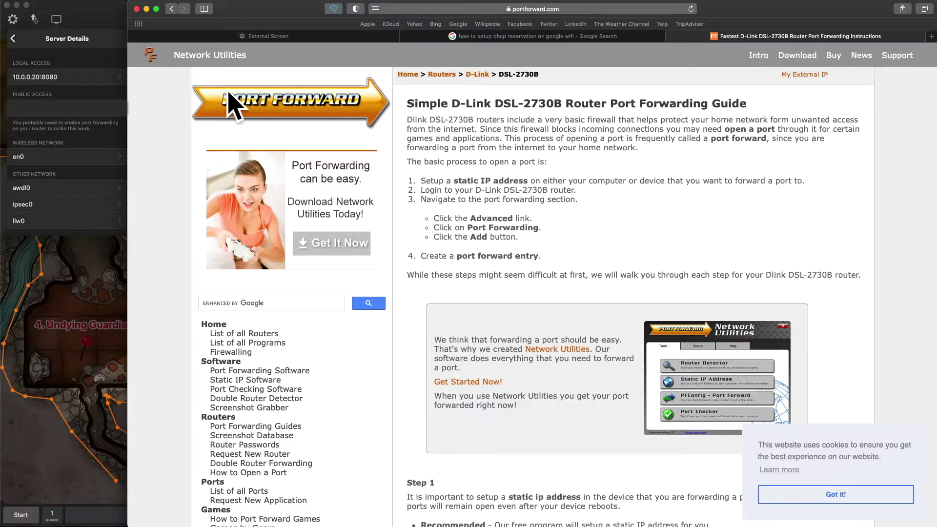
# Switch back to EncounterPlus and examine the web server's port and IPv6 settings
pyautogui.click(90, 56)
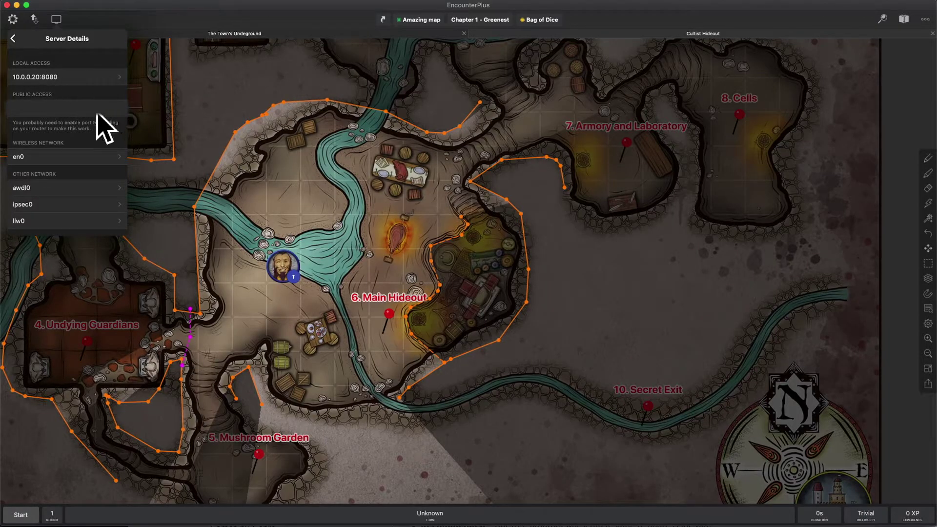
pyautogui.click(18, 43)
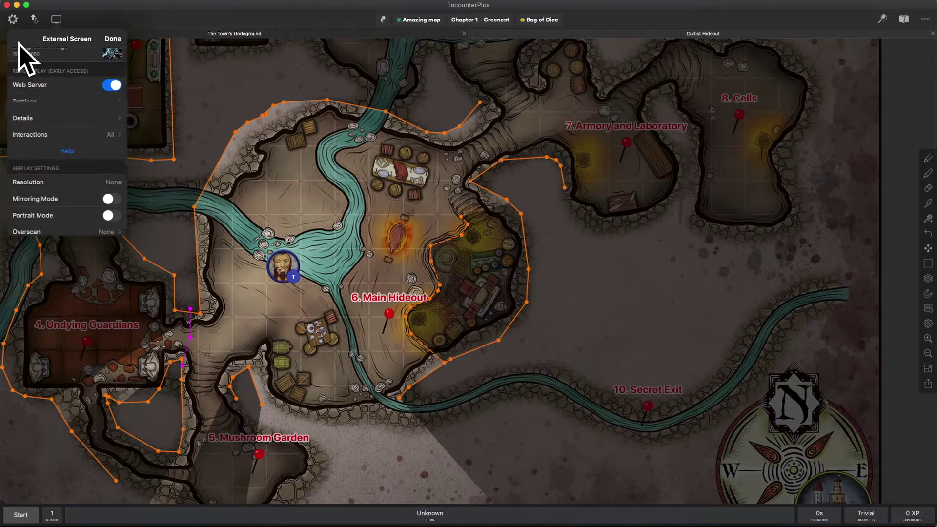
pyautogui.click(52, 118)
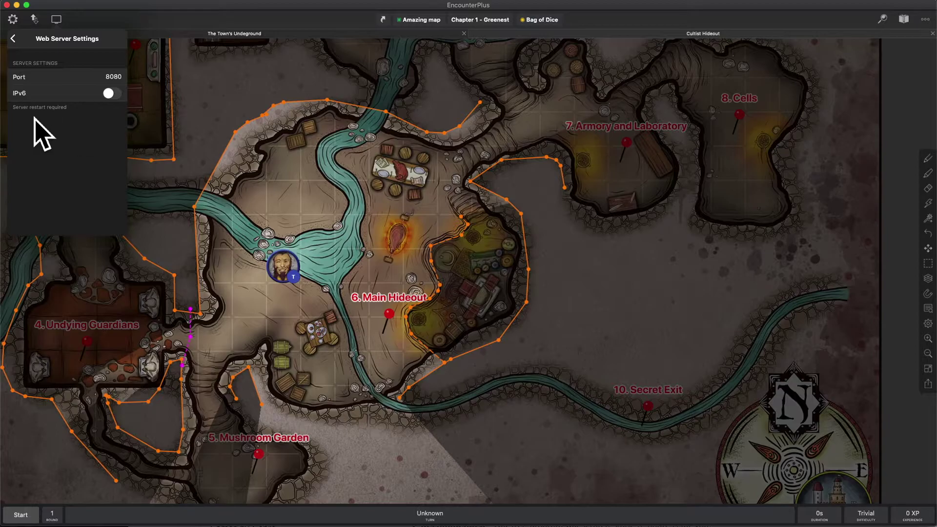
pyautogui.click(23, 45)
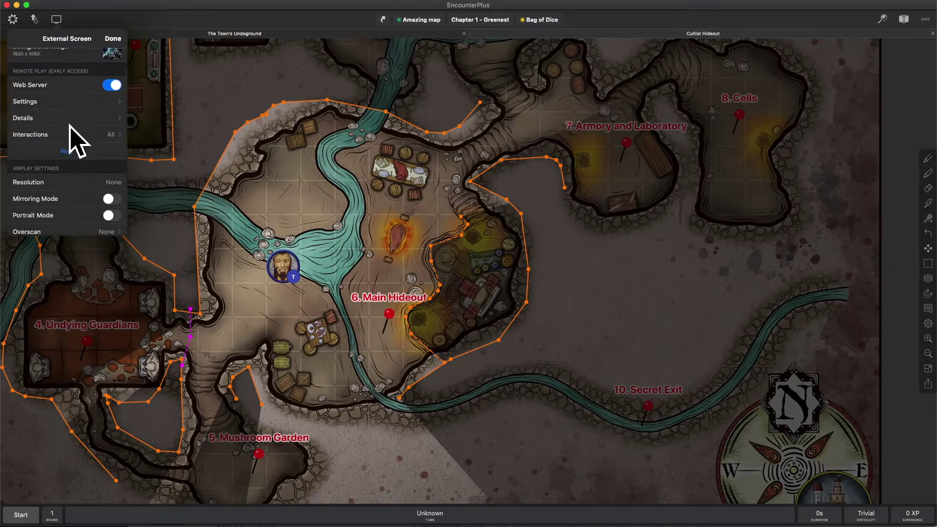
pyautogui.click(67, 110)
pyautogui.click(21, 45)
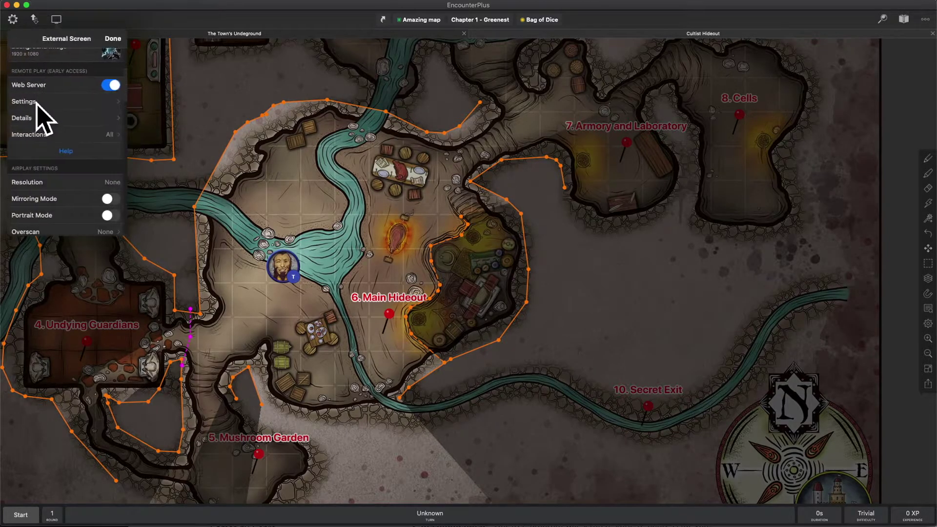
# Review the IP address, server URL and client URL under the web server's public access details, and return to the External Screen settings
pyautogui.click(46, 120)
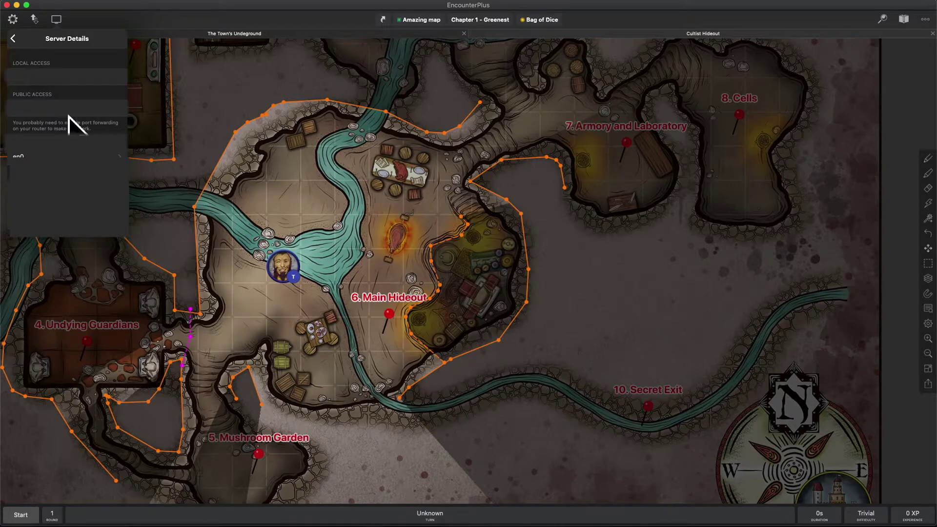
pyautogui.click(68, 115)
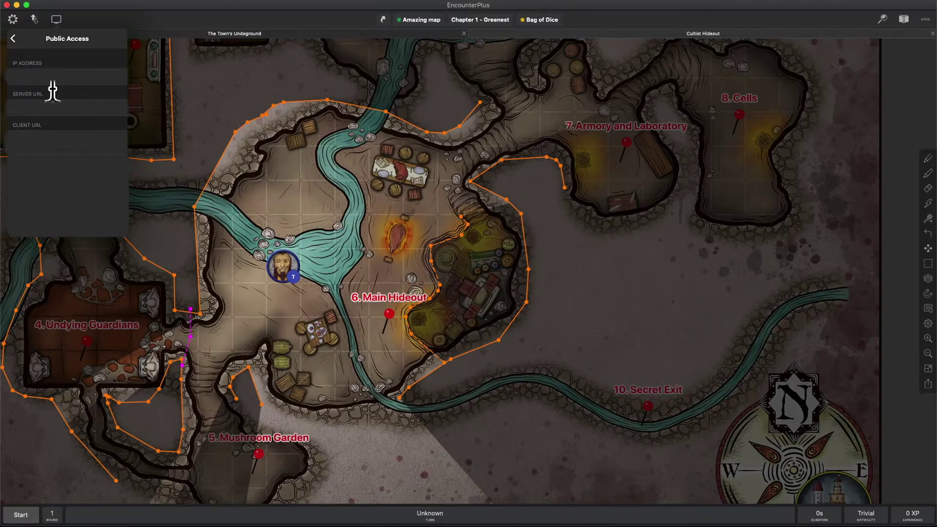
pyautogui.click(13, 39)
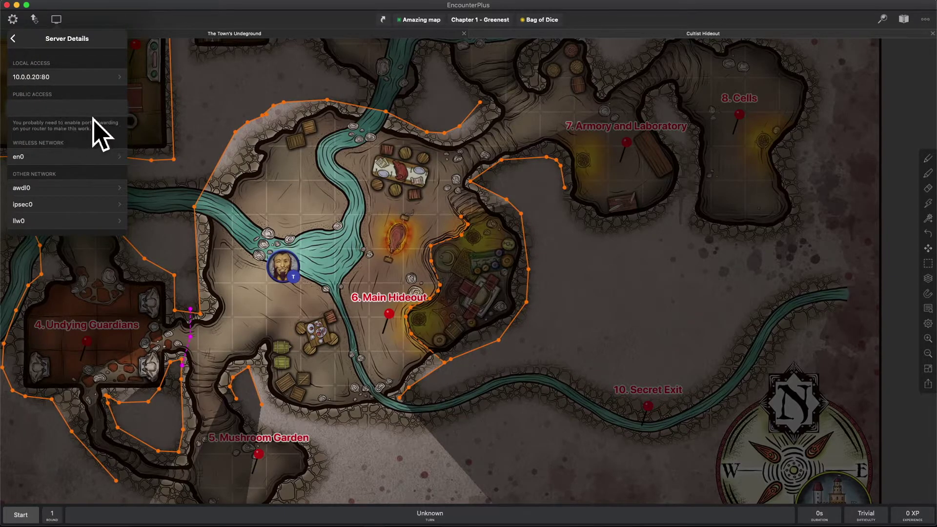
pyautogui.click(15, 39)
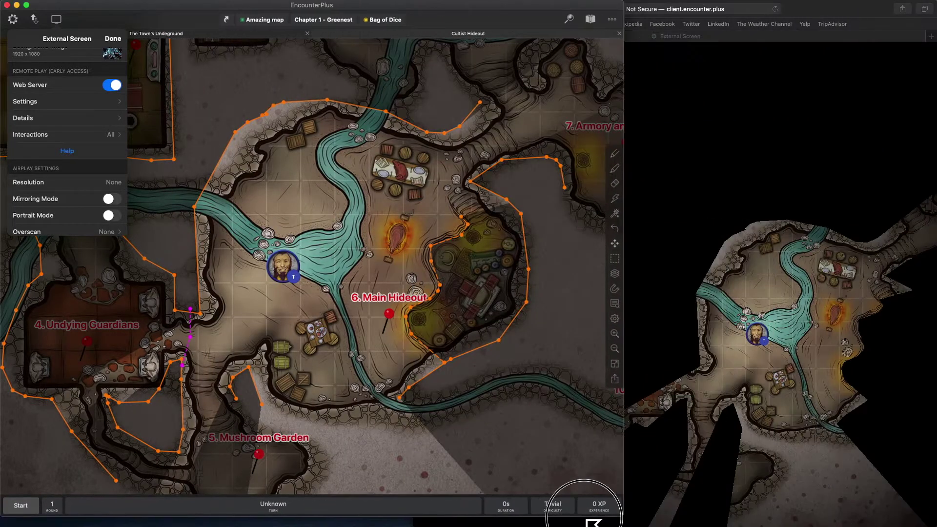
# Place EncounterPlus beside the browser's web client, and move the character token slightly east on the client's map
pyautogui.click(619, 313)
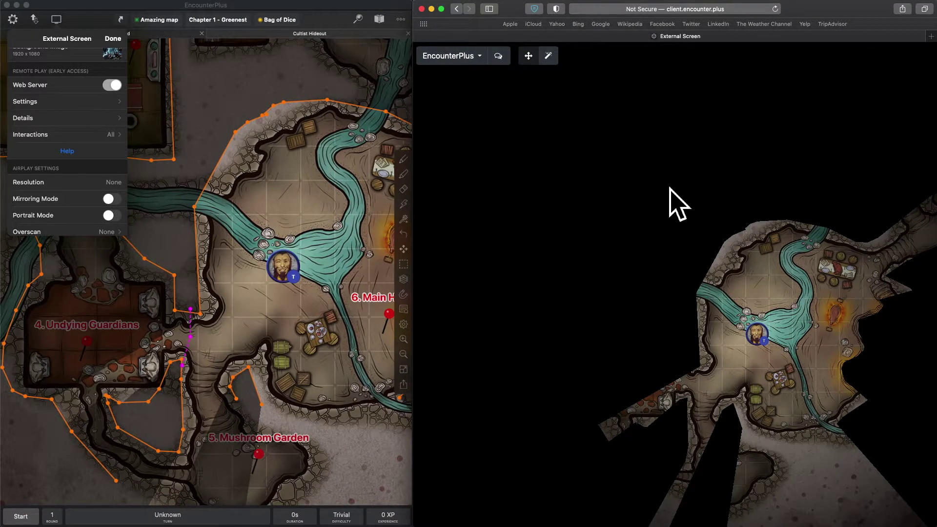
pyautogui.click(575, 190)
pyautogui.moveTo(701, 314); pyautogui.dragTo(725, 316)
# Dismiss the External Screen settings, move the token northwest on the EncounterPlus map, and move it southwest from the web client
pyautogui.click(317, 270)
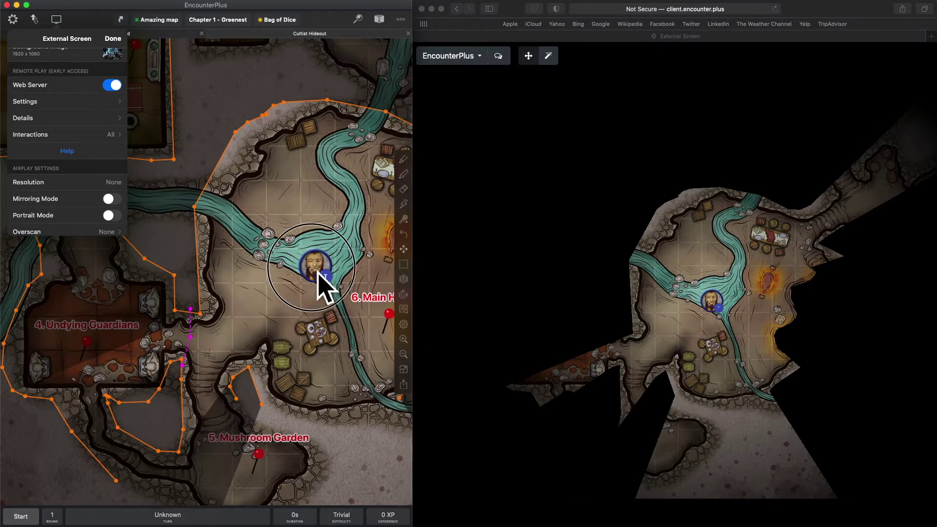
pyautogui.click(322, 281)
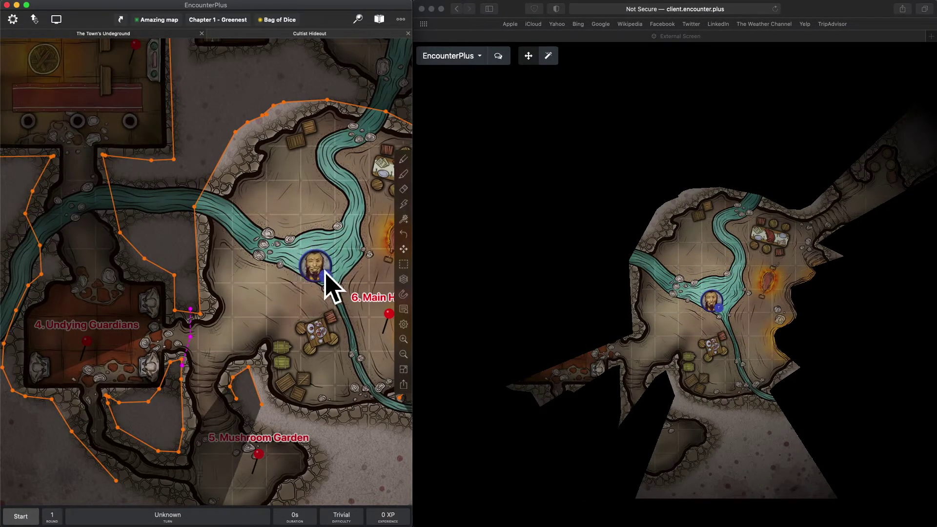
pyautogui.moveTo(324, 269)
pyautogui.mouseDown()
pyautogui.moveTo(270, 272)
pyautogui.moveTo(307, 229)
pyautogui.moveTo(284, 265)
pyautogui.moveTo(310, 266)
pyautogui.moveTo(330, 235)
pyautogui.moveTo(303, 283)
pyautogui.moveTo(311, 259)
pyautogui.mouseUp()
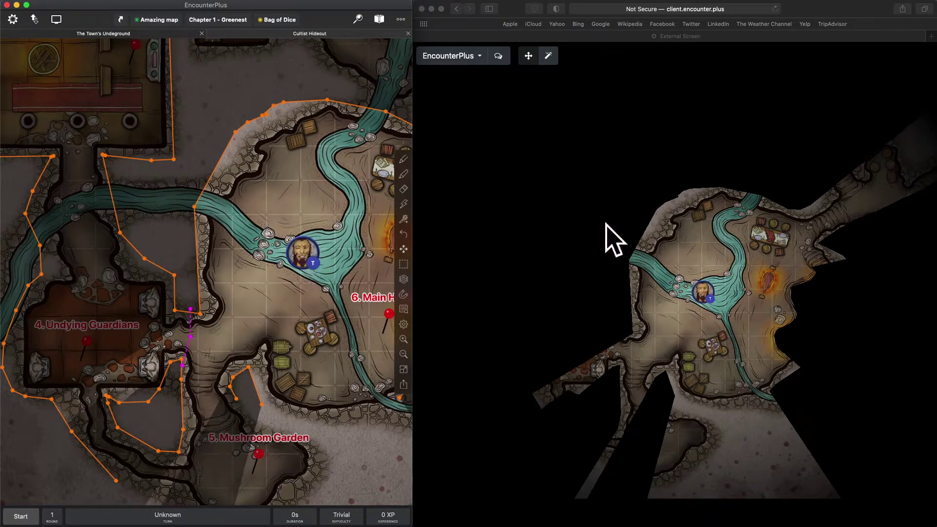
pyautogui.click(712, 307)
pyautogui.moveTo(716, 300); pyautogui.dragTo(705, 332)
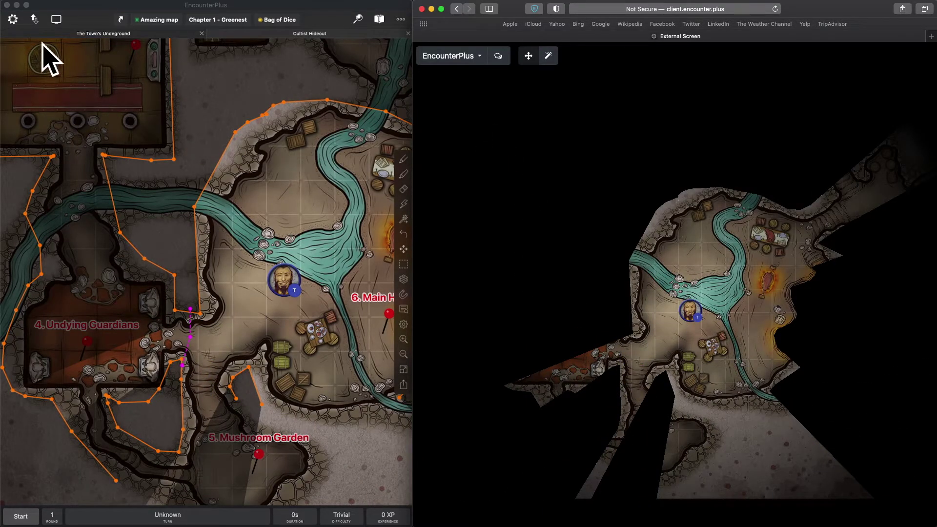
# Open the External Screen settings in EncounterPlus and examine the web server's available interaction types
pyautogui.click(56, 19)
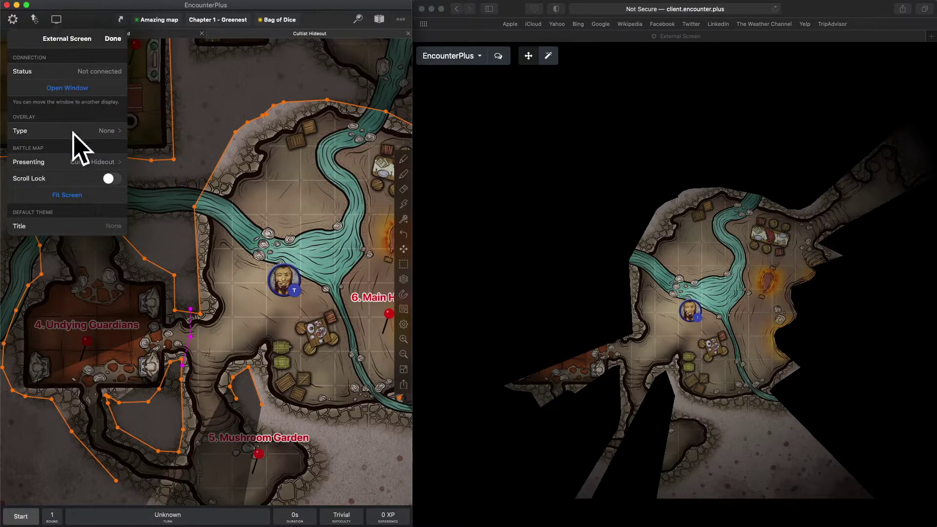
pyautogui.scroll(-5, 76, 141)
pyautogui.scroll(-4, 73, 135)
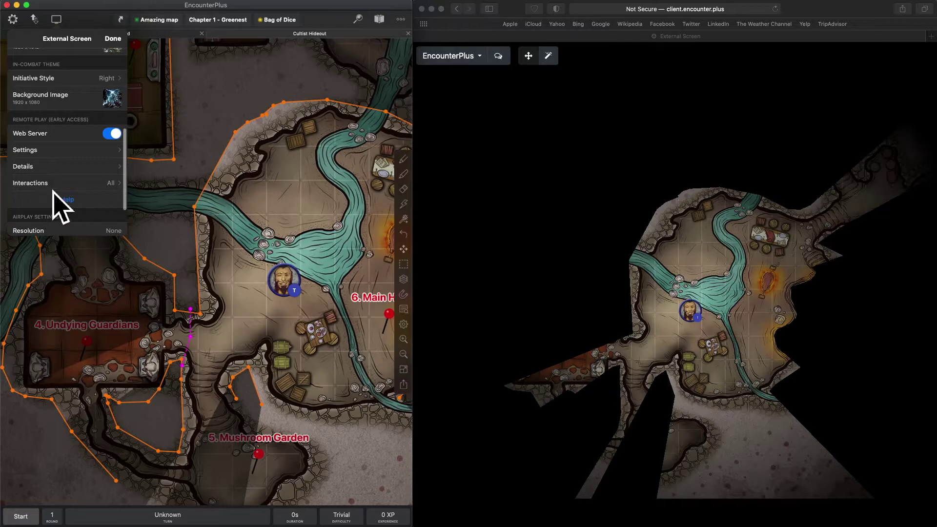
pyautogui.click(66, 184)
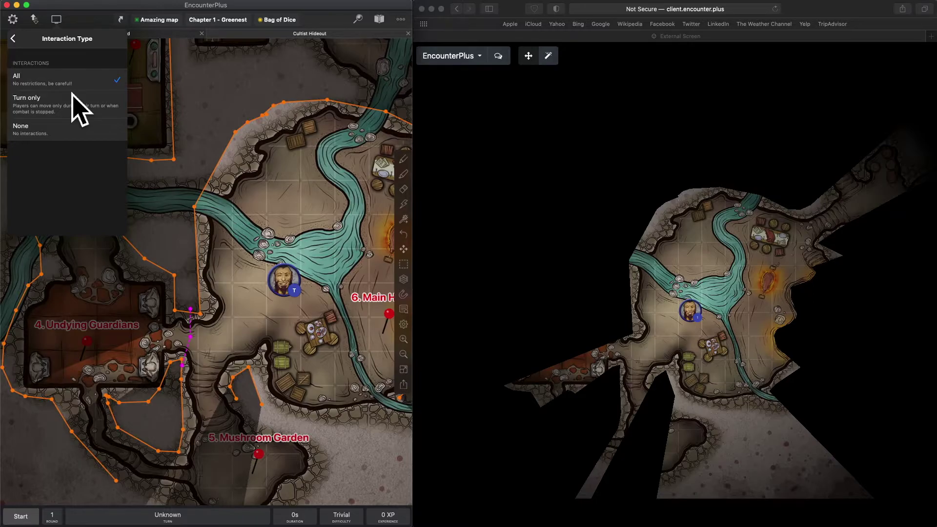
# Move the token north from the web client, west-northwest on the EncounterPlus map, and back southeast from the client
pyautogui.click(720, 324)
pyautogui.moveTo(697, 297); pyautogui.dragTo(642, 254)
pyautogui.click(408, 259)
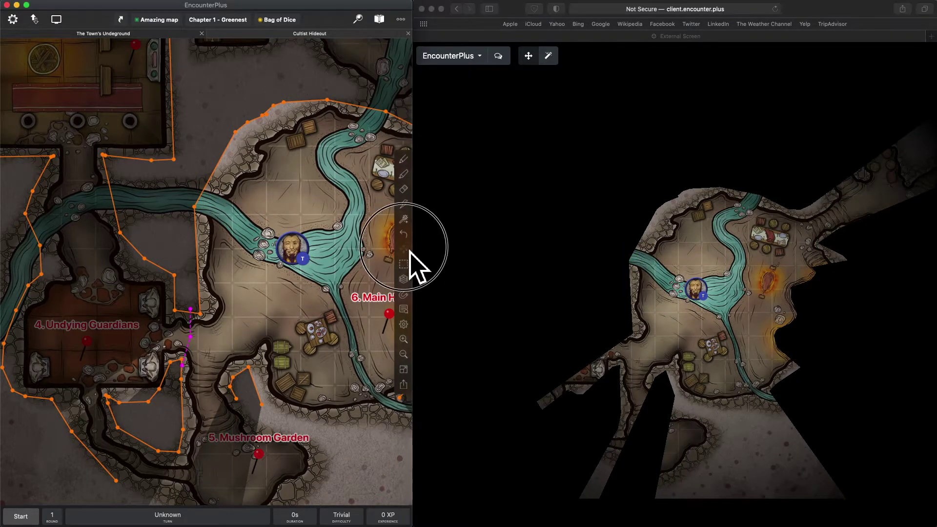
pyautogui.moveTo(292, 250); pyautogui.dragTo(246, 238)
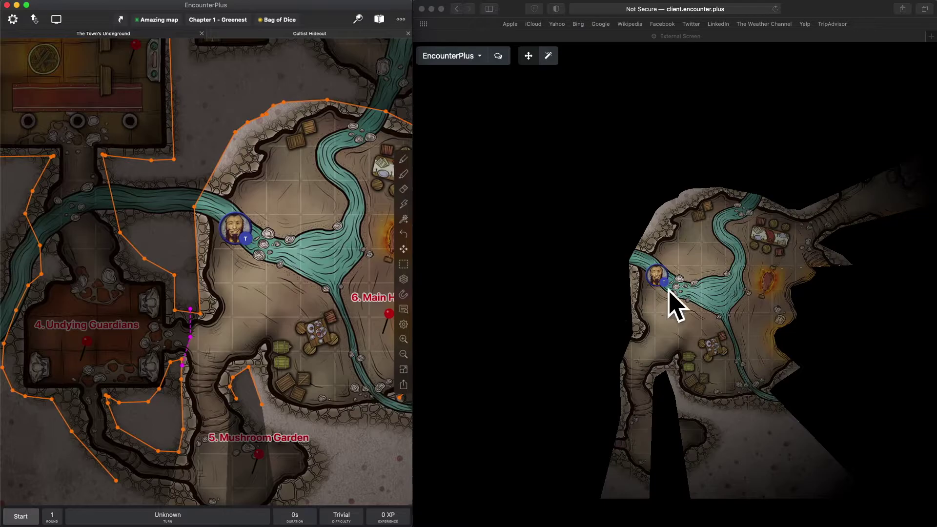
pyautogui.moveTo(669, 289); pyautogui.dragTo(703, 315)
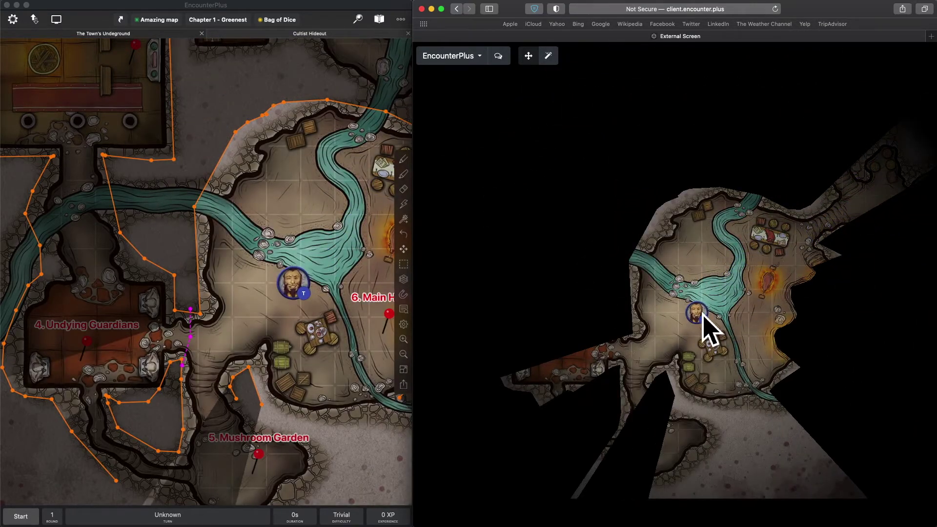
# Set the web server's Interactions option to Turn only in the External Screen settings
pyautogui.click(56, 20)
pyautogui.scroll(-10, 73, 119)
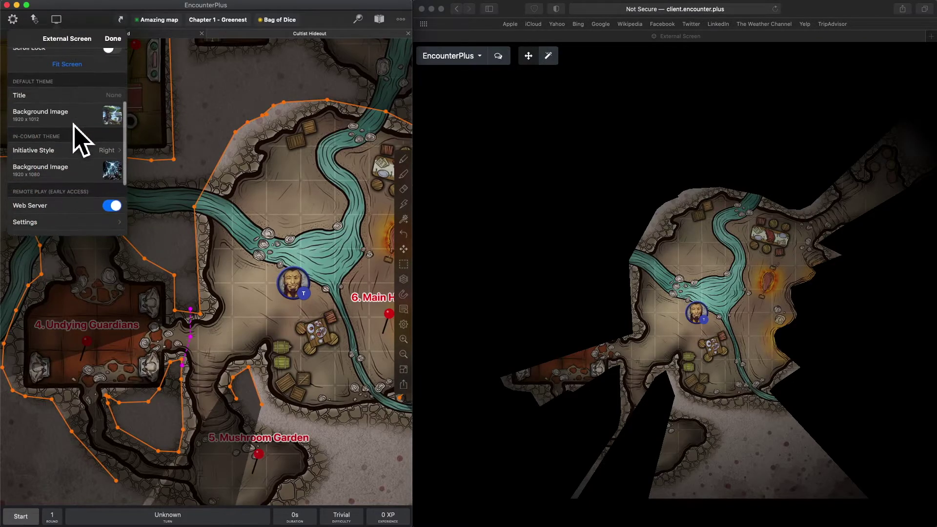
pyautogui.scroll(-2, 81, 155)
pyautogui.click(96, 194)
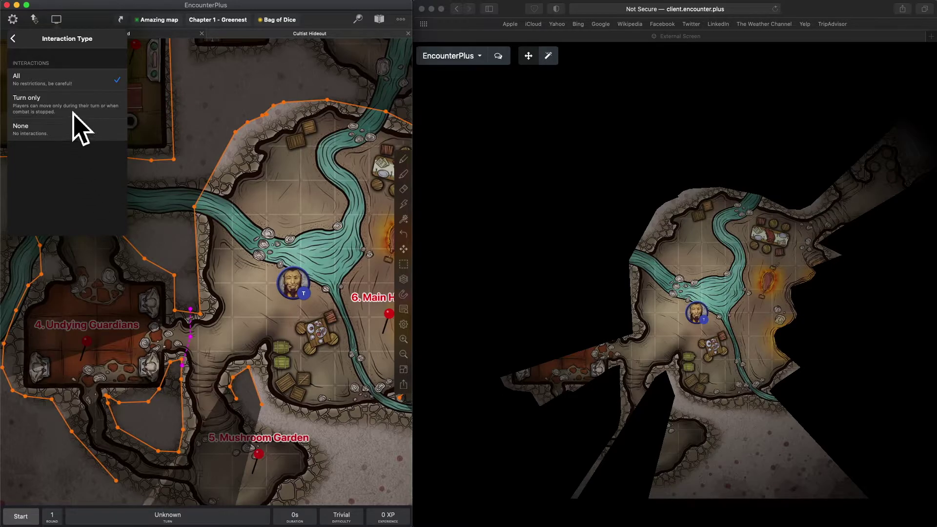
pyautogui.click(73, 111)
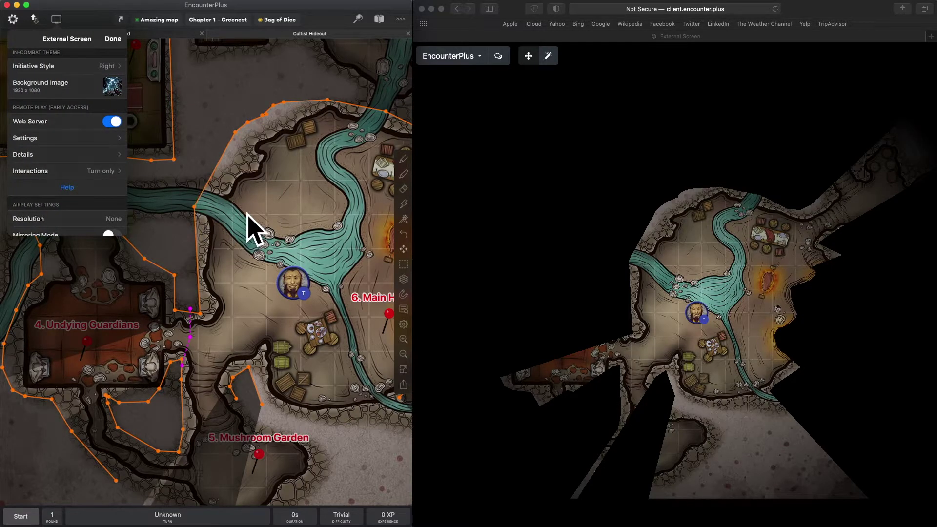
# Dismiss the External Screen settings and move the token northeast beside the stream from the web client
pyautogui.click(312, 244)
pyautogui.click(723, 312)
pyautogui.moveTo(707, 320); pyautogui.dragTo(721, 250)
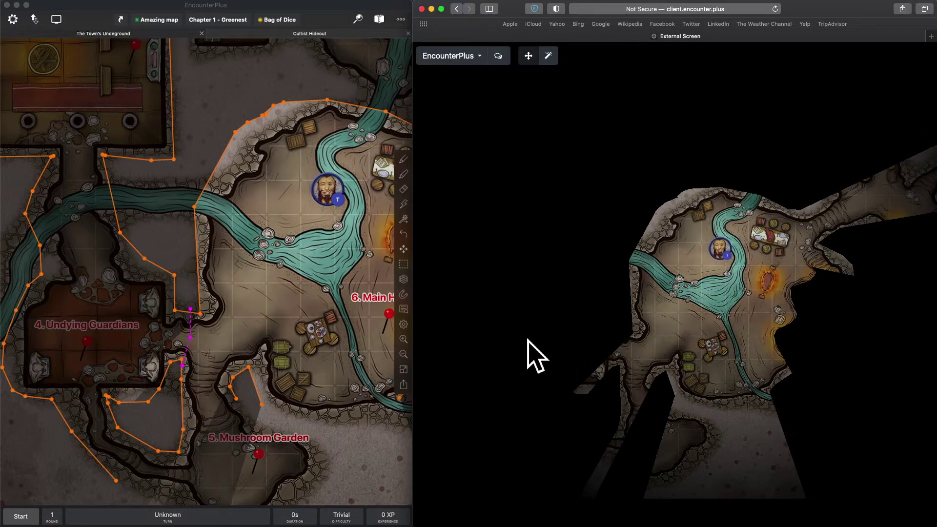
# Start combat with initiative rolled for inactive creatures, move the token west on the EncounterPlus map, and switch to the web client
pyautogui.click(22, 516)
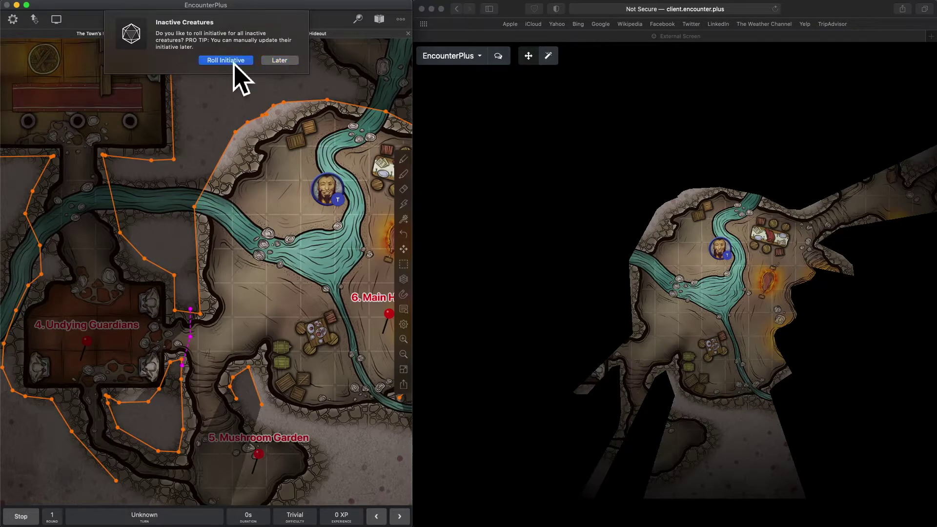
pyautogui.click(232, 62)
pyautogui.moveTo(331, 211); pyautogui.dragTo(295, 200)
pyautogui.click(708, 256)
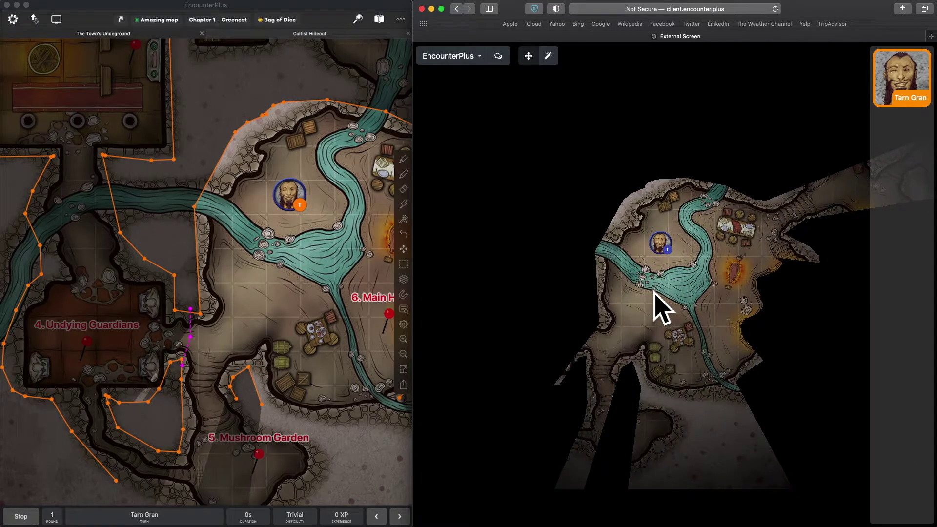
# Advance combat to the next turn, and move the token slightly southwest and back east from the web client
pyautogui.click(407, 519)
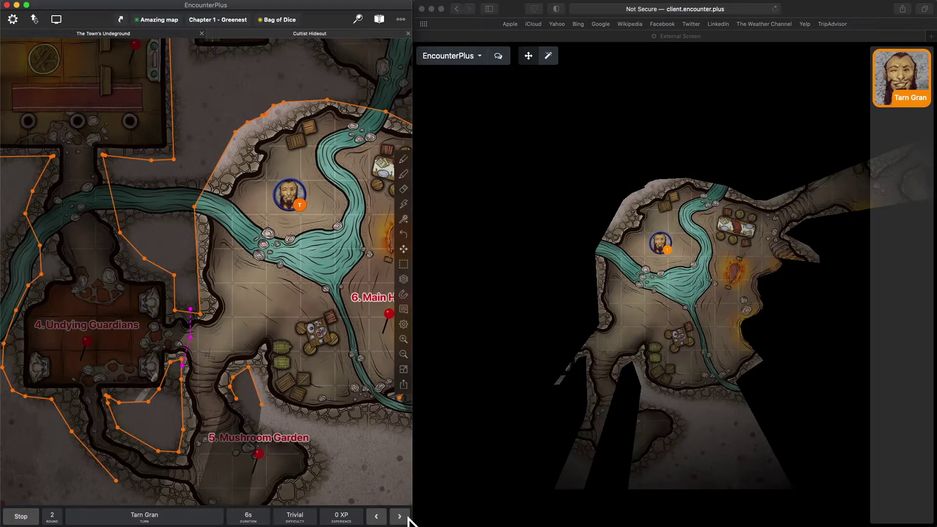
pyautogui.click(671, 250)
pyautogui.moveTo(672, 251)
pyautogui.mouseDown()
pyautogui.moveTo(664, 323)
pyautogui.moveTo(724, 278)
pyautogui.moveTo(667, 240)
pyautogui.moveTo(666, 313)
pyautogui.moveTo(713, 278)
pyautogui.moveTo(663, 251)
pyautogui.mouseUp()
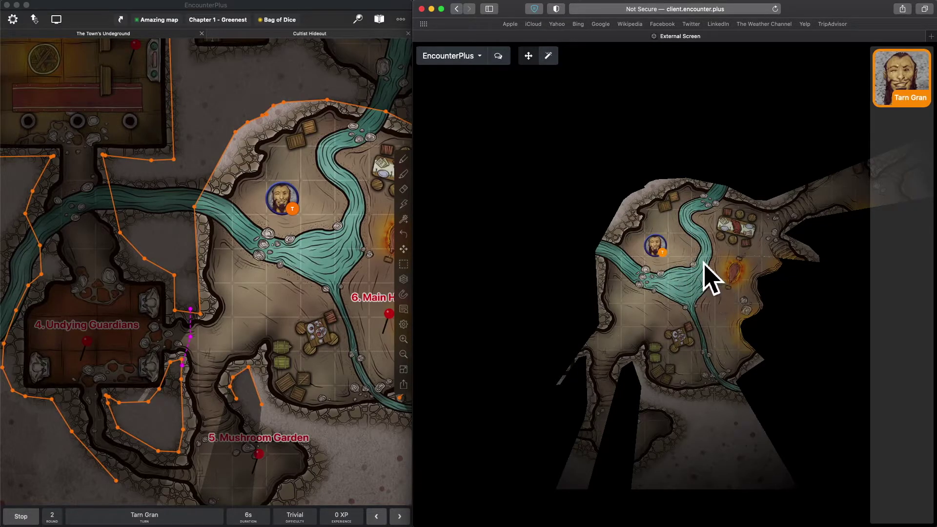
pyautogui.moveTo(655, 246); pyautogui.dragTo(675, 260)
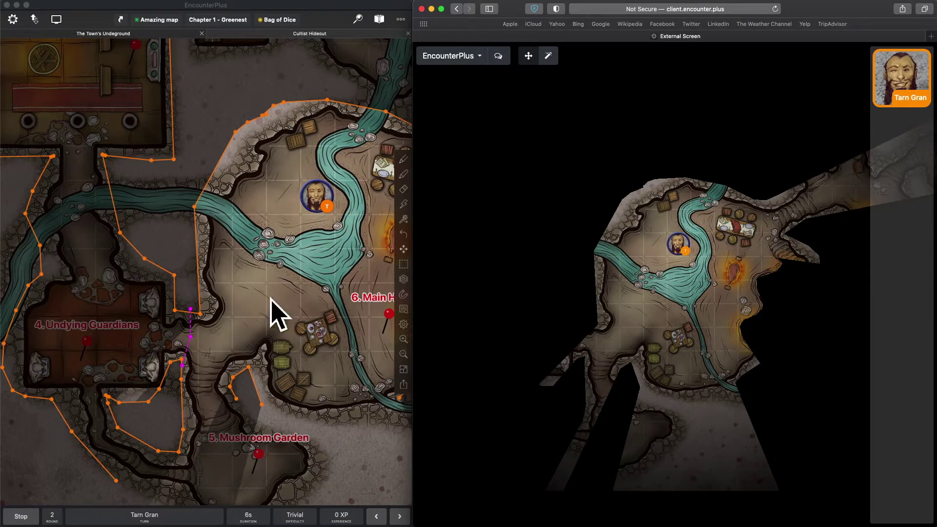
# Set the web server's Interactions option to None in the External Screen settings
pyautogui.click(59, 27)
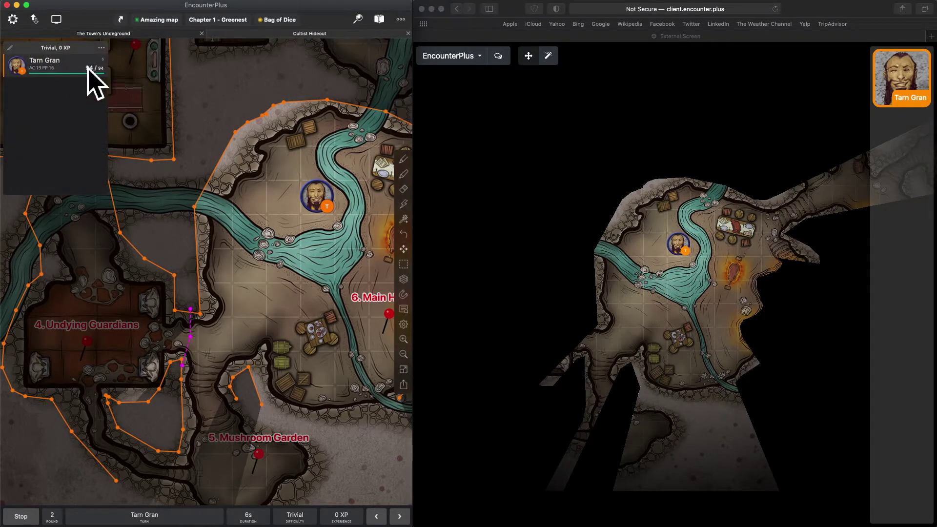
pyautogui.click(57, 20)
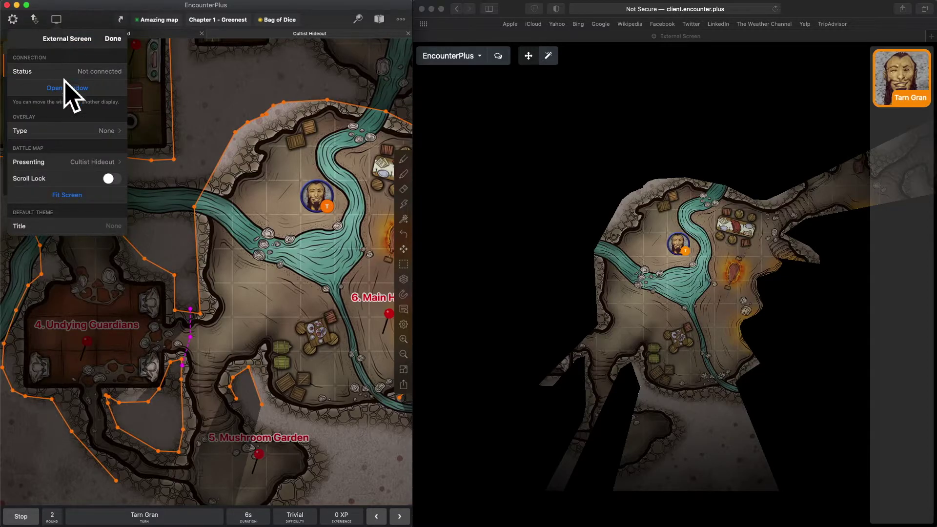
pyautogui.scroll(-10, 73, 176)
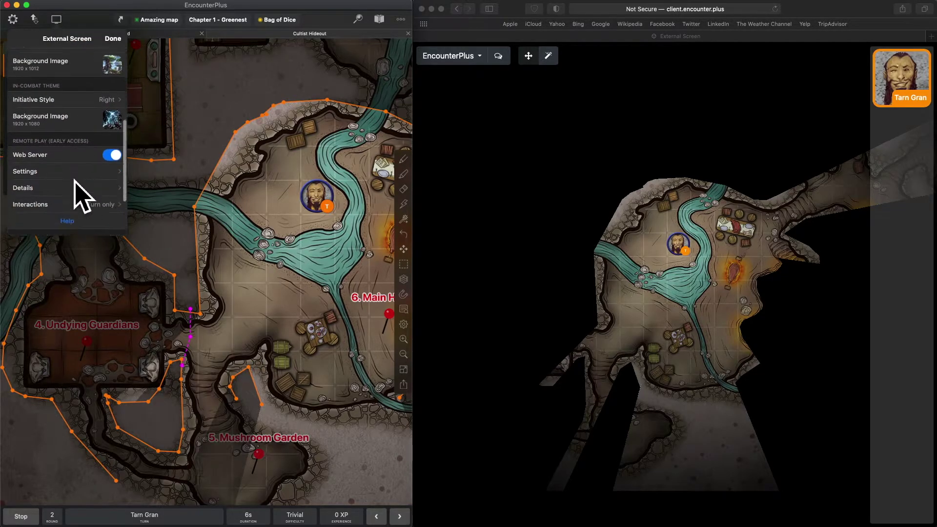
pyautogui.click(98, 204)
pyautogui.click(58, 134)
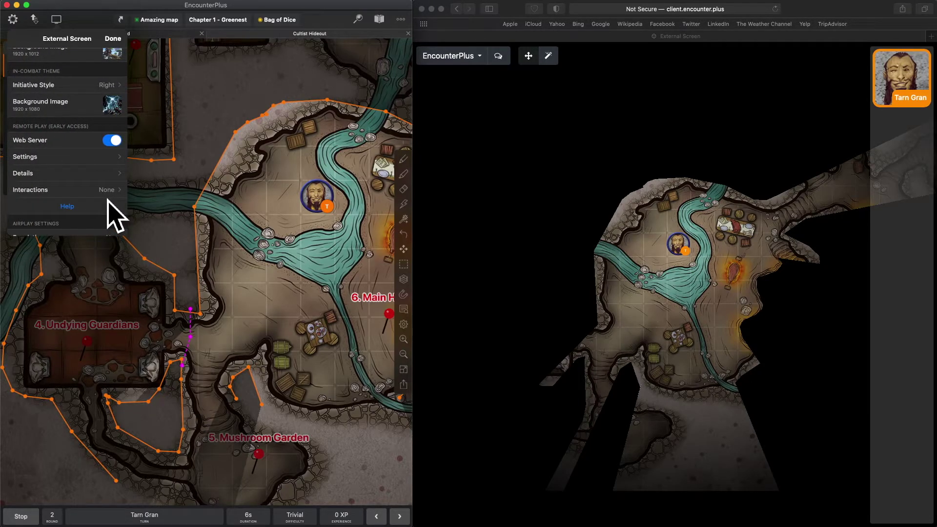
# Dismiss the settings, try to move the token from the web client, and move it southwest on the EncounterPlus map
pyautogui.click(282, 209)
pyautogui.click(684, 258)
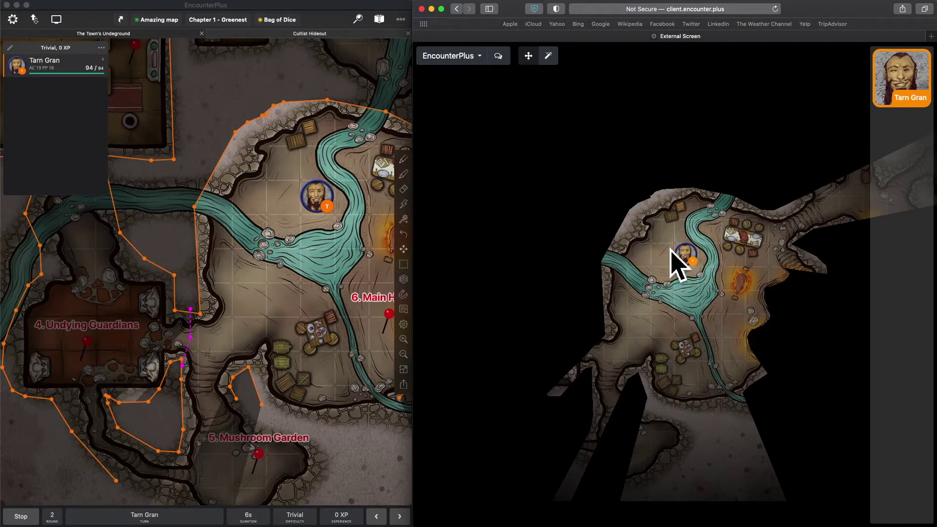
pyautogui.click(324, 204)
pyautogui.moveTo(321, 211); pyautogui.dragTo(266, 239)
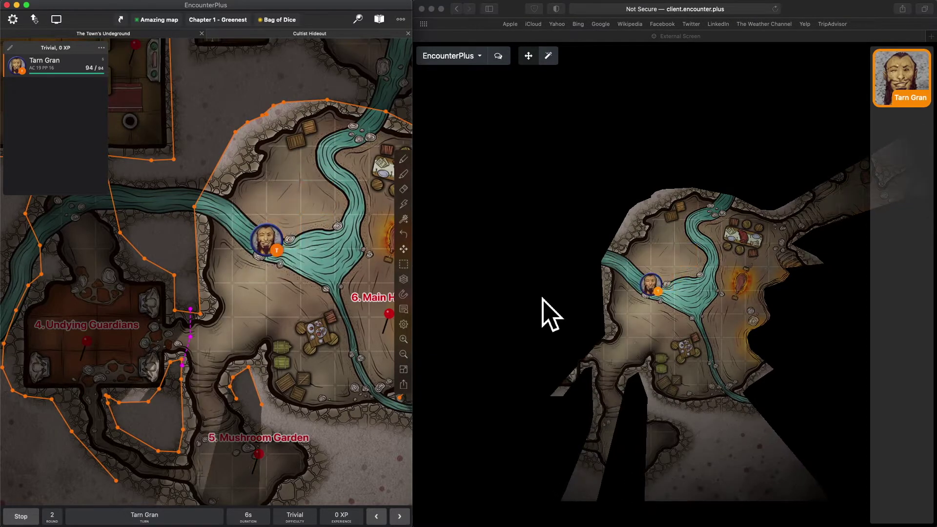
# Pan and zoom the web client's map and pan the EncounterPlus map to compare their independent views
pyautogui.click(683, 282)
pyautogui.moveTo(724, 283); pyautogui.dragTo(603, 251)
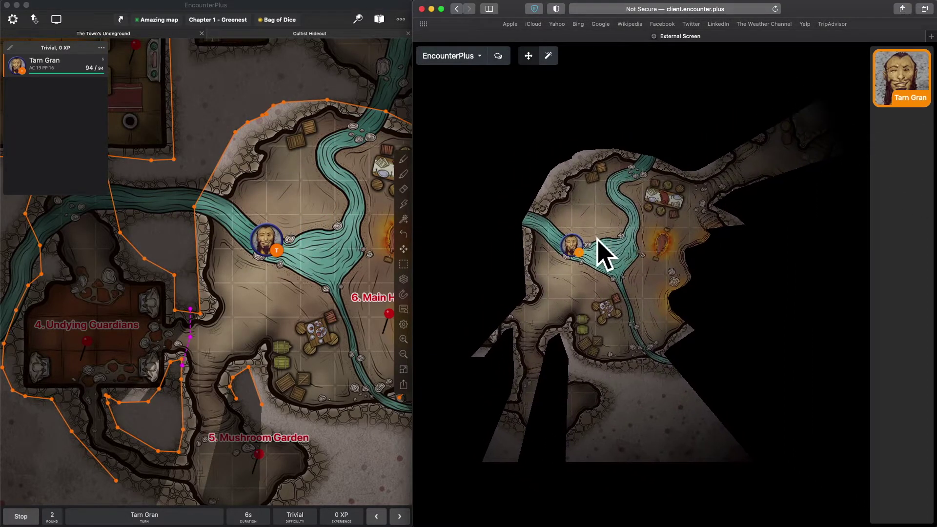
pyautogui.scroll(5, 634, 289)
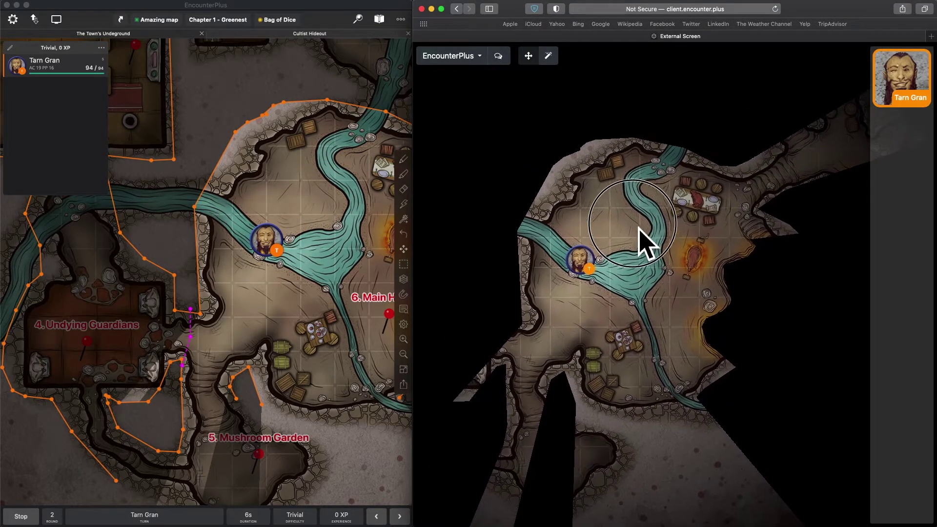
pyautogui.moveTo(595, 272)
pyautogui.mouseDown()
pyautogui.moveTo(613, 251)
pyautogui.moveTo(596, 261)
pyautogui.mouseUp()
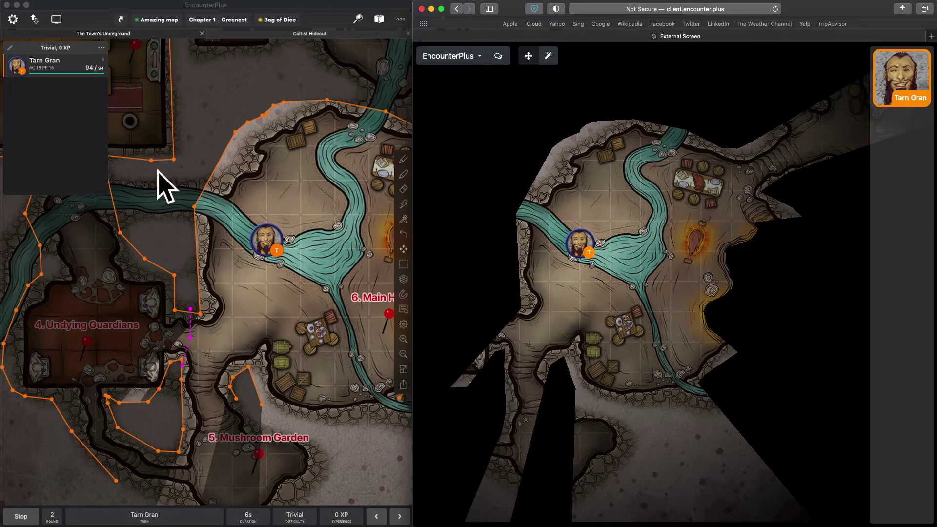
pyautogui.click(244, 220)
pyautogui.moveTo(366, 226)
pyautogui.mouseDown()
pyautogui.moveTo(335, 234)
pyautogui.moveTo(244, 202)
pyautogui.mouseUp()
pyautogui.click(669, 314)
pyautogui.moveTo(717, 232)
pyautogui.mouseDown()
pyautogui.moveTo(586, 317)
pyautogui.moveTo(705, 255)
pyautogui.moveTo(609, 156)
pyautogui.moveTo(492, 218)
pyautogui.moveTo(708, 350)
pyautogui.moveTo(766, 318)
pyautogui.mouseUp()
pyautogui.click(297, 222)
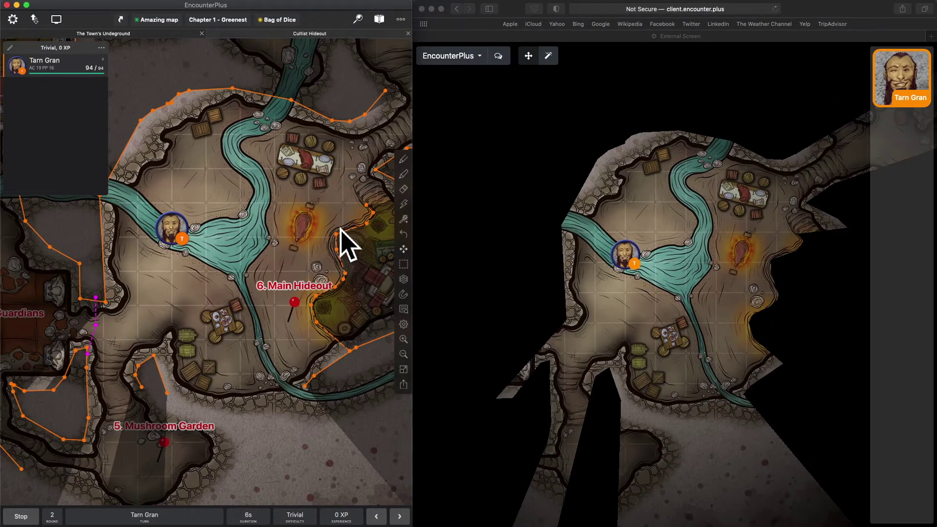
pyautogui.moveTo(347, 244); pyautogui.dragTo(302, 308)
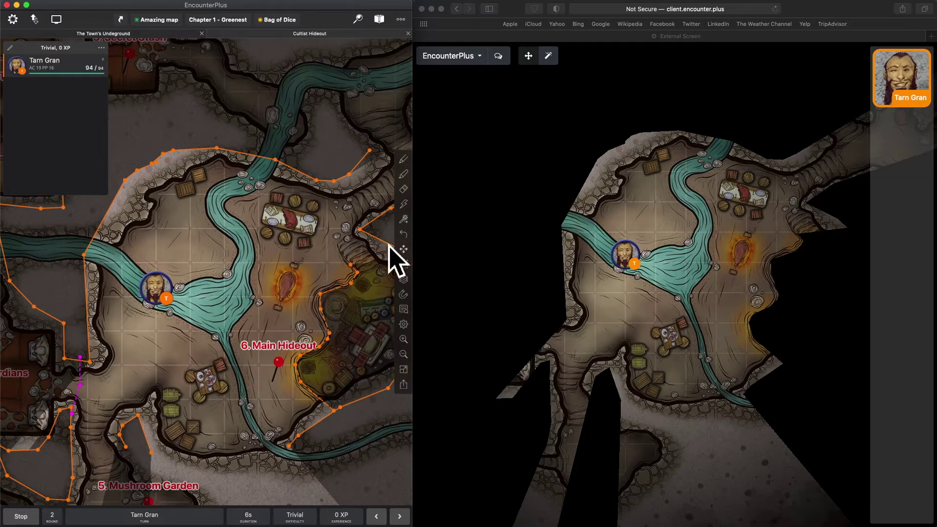
# Use EncounterPlus's pointer tool around the fire pit and long table, and the web client's pointer on the small table
pyautogui.click(407, 224)
pyautogui.moveTo(244, 215)
pyautogui.mouseDown()
pyautogui.moveTo(254, 323)
pyautogui.moveTo(314, 259)
pyautogui.moveTo(324, 303)
pyautogui.moveTo(303, 330)
pyautogui.moveTo(196, 313)
pyautogui.moveTo(221, 234)
pyautogui.moveTo(195, 226)
pyautogui.moveTo(216, 255)
pyautogui.moveTo(279, 254)
pyautogui.moveTo(288, 295)
pyautogui.mouseUp()
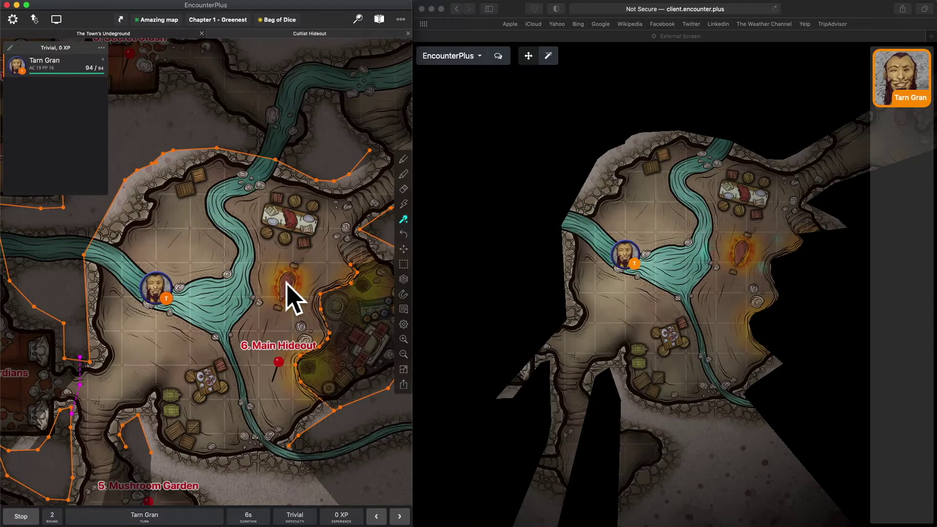
pyautogui.moveTo(298, 232)
pyautogui.mouseDown()
pyautogui.moveTo(295, 222)
pyautogui.moveTo(287, 226)
pyautogui.moveTo(326, 233)
pyautogui.mouseUp()
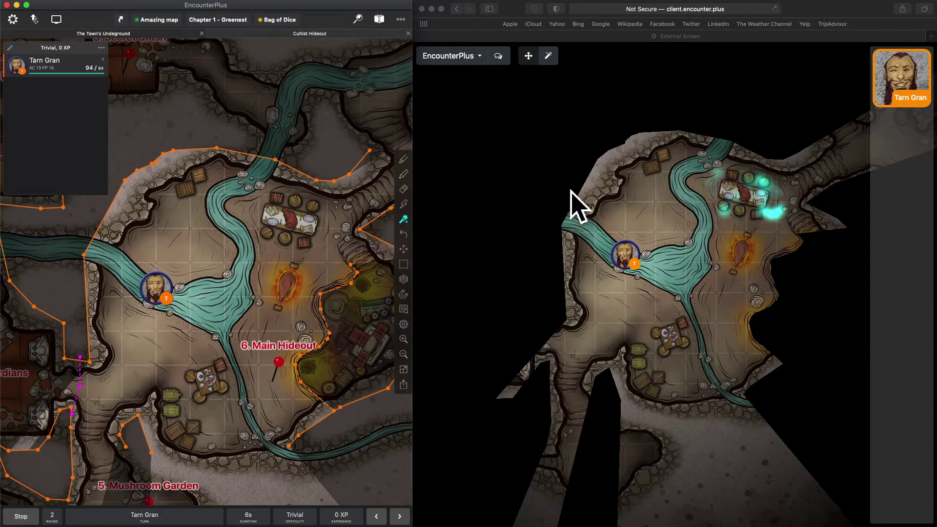
pyautogui.click(558, 63)
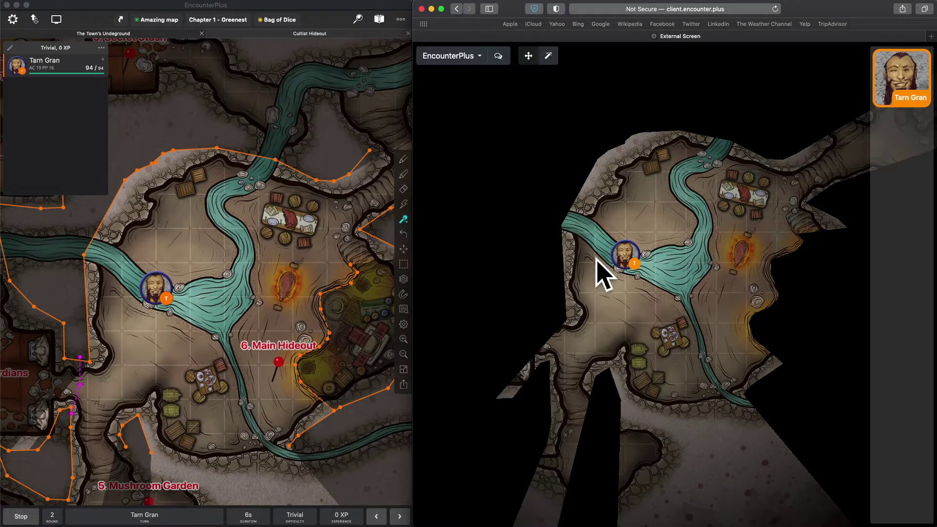
pyautogui.moveTo(674, 356)
pyautogui.mouseDown()
pyautogui.moveTo(684, 341)
pyautogui.moveTo(658, 355)
pyautogui.mouseUp()
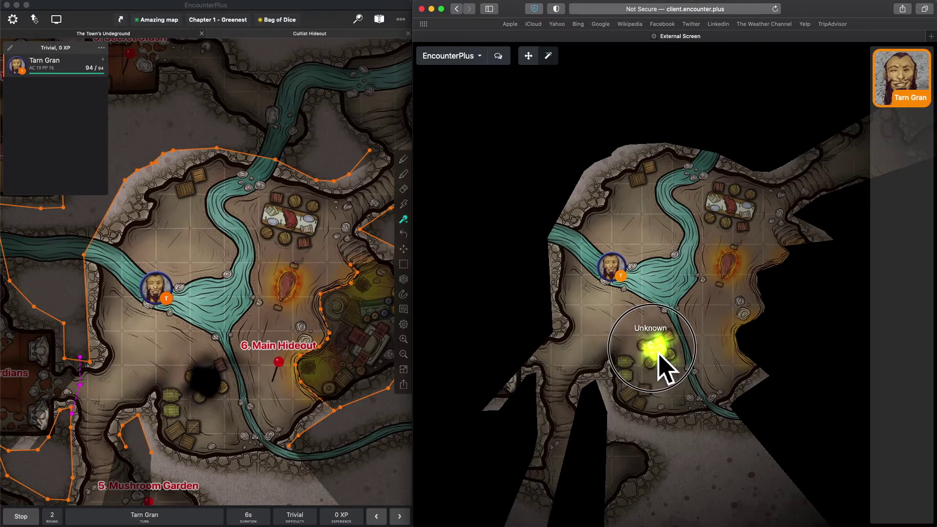
# Change the web client's pointer colour to red in its settings, save, and point at the small table again
pyautogui.click(476, 57)
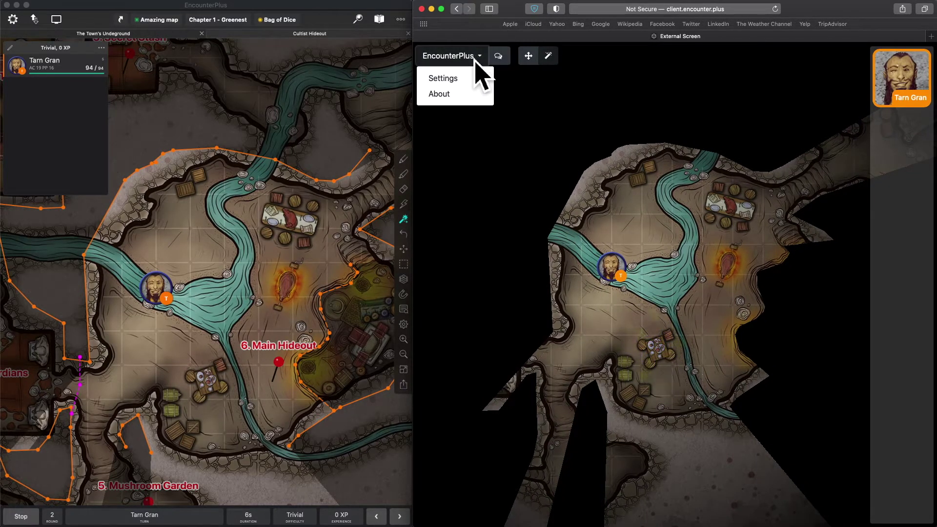
pyautogui.click(458, 84)
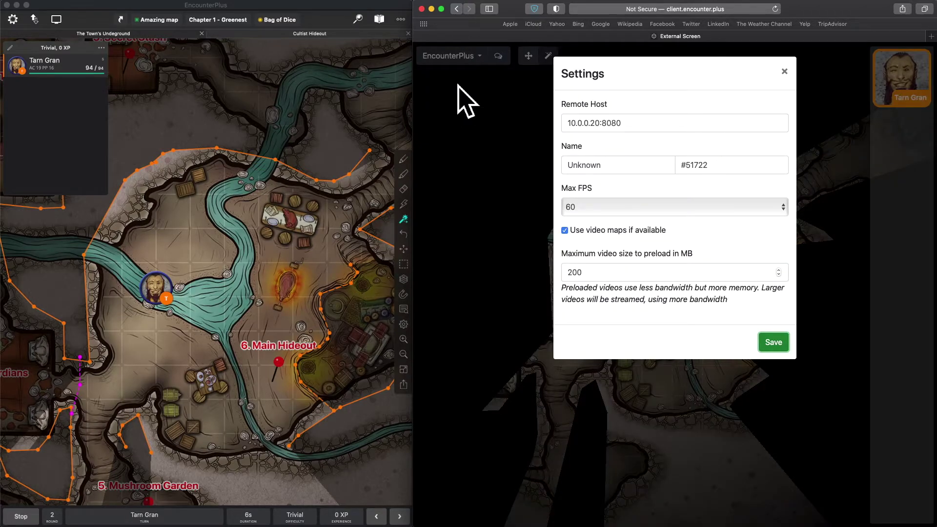
pyautogui.click(723, 169)
pyautogui.moveTo(741, 210); pyautogui.dragTo(795, 209)
pyautogui.click(773, 343)
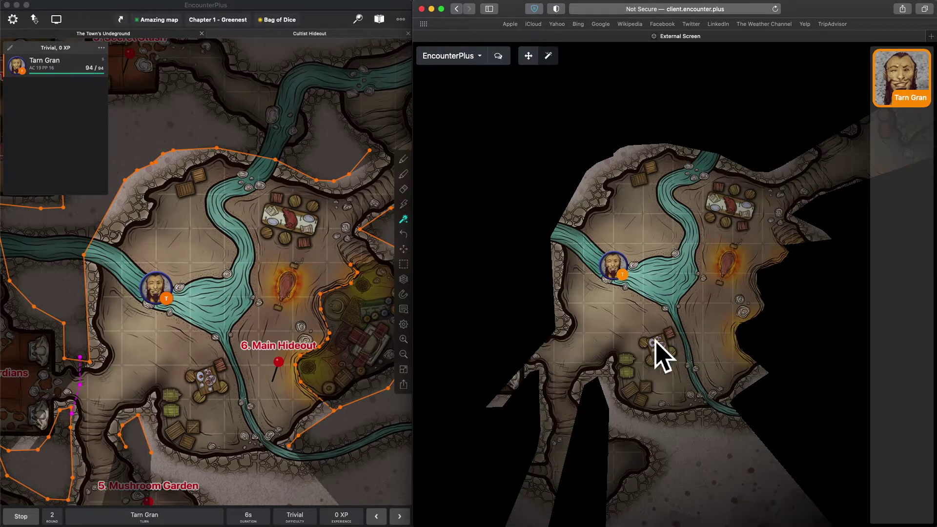
pyautogui.moveTo(656, 340)
pyautogui.mouseDown()
pyautogui.moveTo(642, 318)
pyautogui.moveTo(666, 360)
pyautogui.moveTo(662, 352)
pyautogui.moveTo(672, 353)
pyautogui.moveTo(664, 356)
pyautogui.moveTo(673, 355)
pyautogui.moveTo(669, 371)
pyautogui.moveTo(665, 349)
pyautogui.moveTo(651, 345)
pyautogui.moveTo(665, 356)
pyautogui.moveTo(668, 348)
pyautogui.moveTo(676, 360)
pyautogui.moveTo(656, 352)
pyautogui.mouseUp()
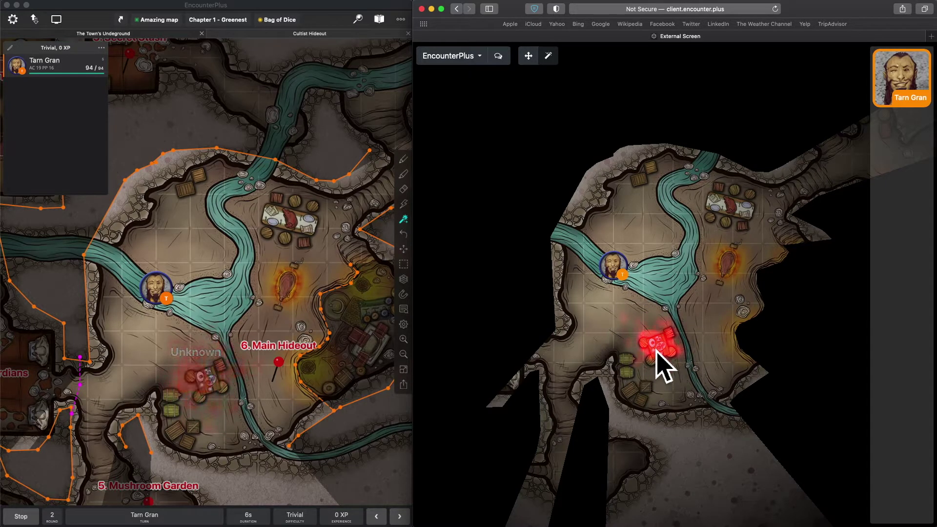
# In the web client's settings, set the player name to the character's and player's names, save, and point near the small table
pyautogui.click(477, 61)
pyautogui.click(456, 80)
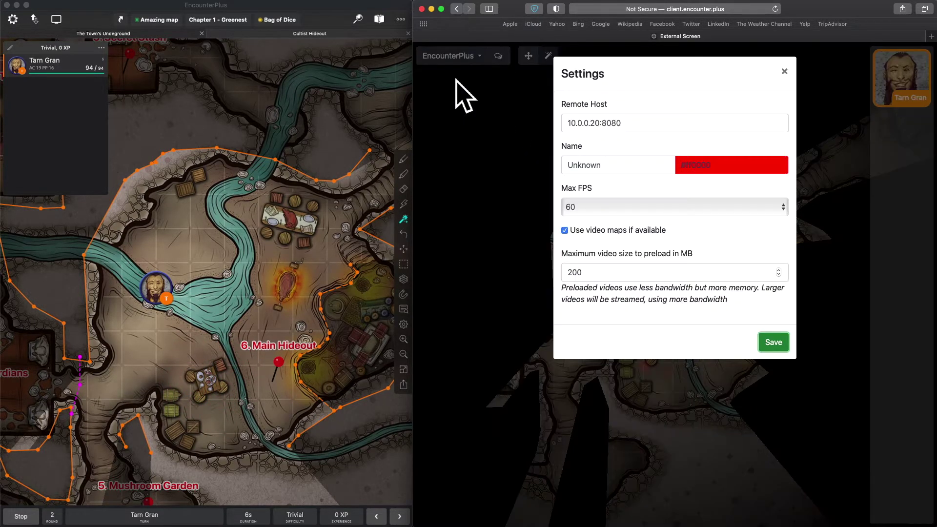
pyautogui.moveTo(622, 172); pyautogui.dragTo(530, 172)
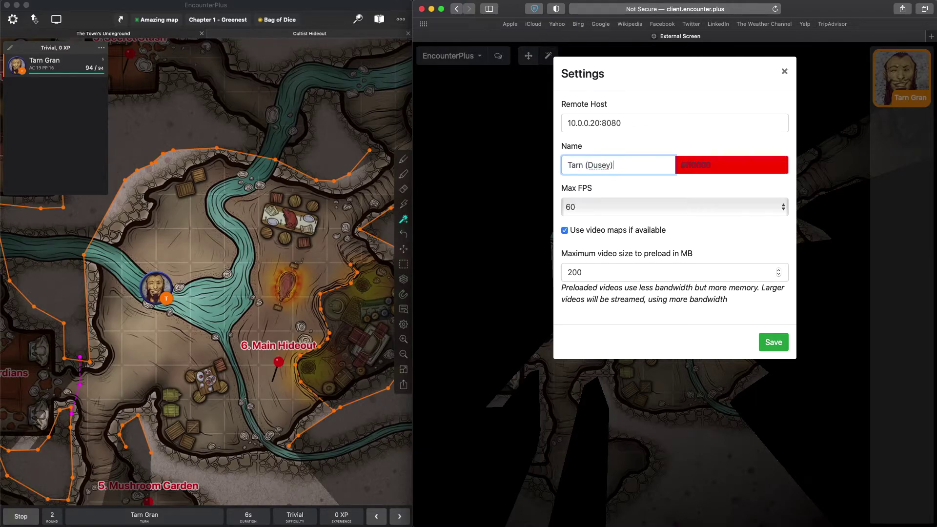
pyautogui.click(773, 342)
pyautogui.moveTo(650, 320)
pyautogui.mouseDown()
pyautogui.moveTo(689, 335)
pyautogui.moveTo(652, 315)
pyautogui.moveTo(679, 366)
pyautogui.moveTo(664, 357)
pyautogui.mouseUp()
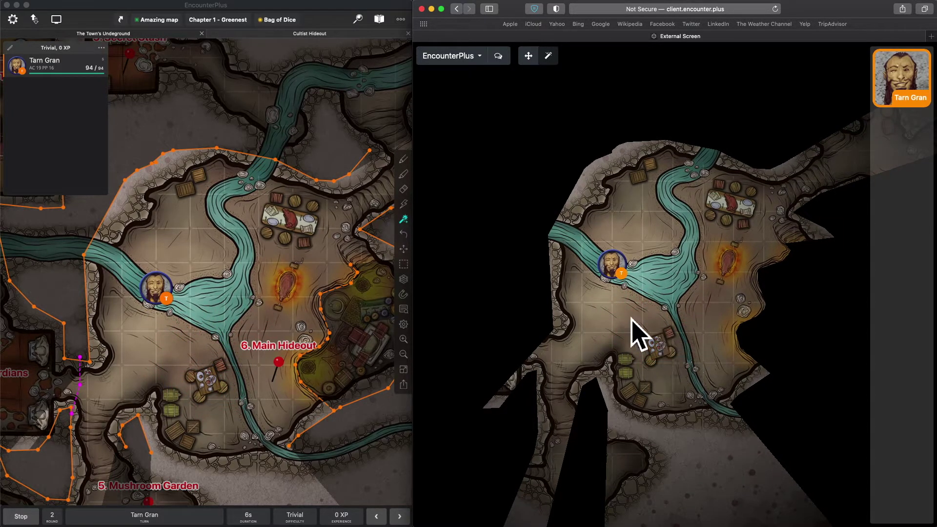
# Switch to EncounterPlus, search the library for "fireball" and open the Fireball spell
pyautogui.click(316, 10)
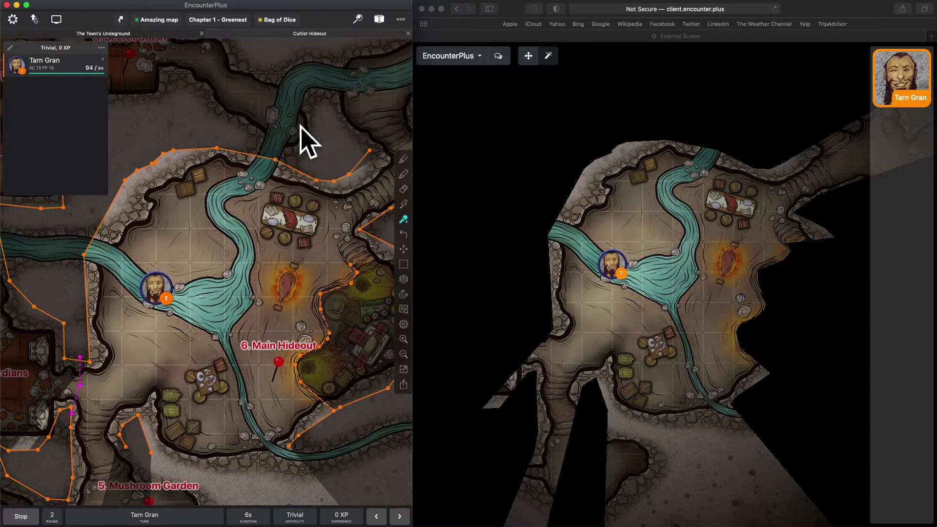
pyautogui.click(379, 20)
pyautogui.write('f')
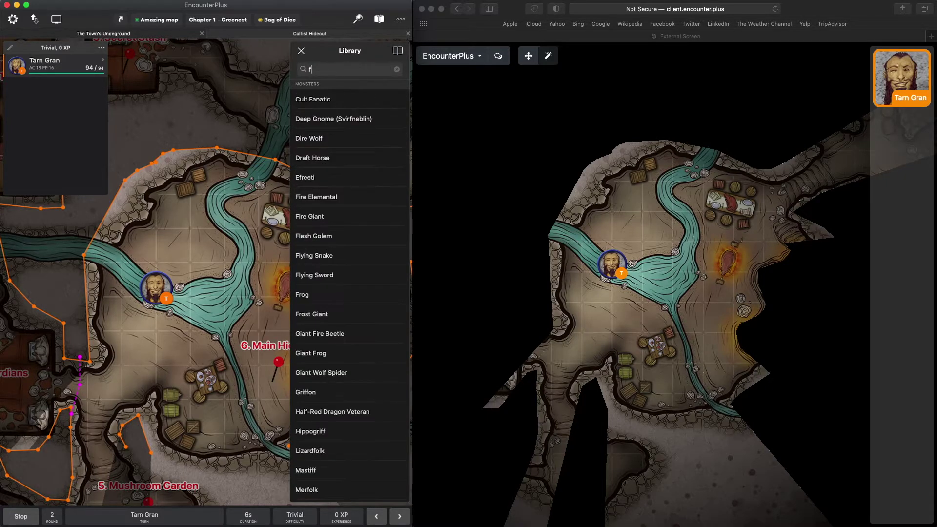
pyautogui.write('ireball')
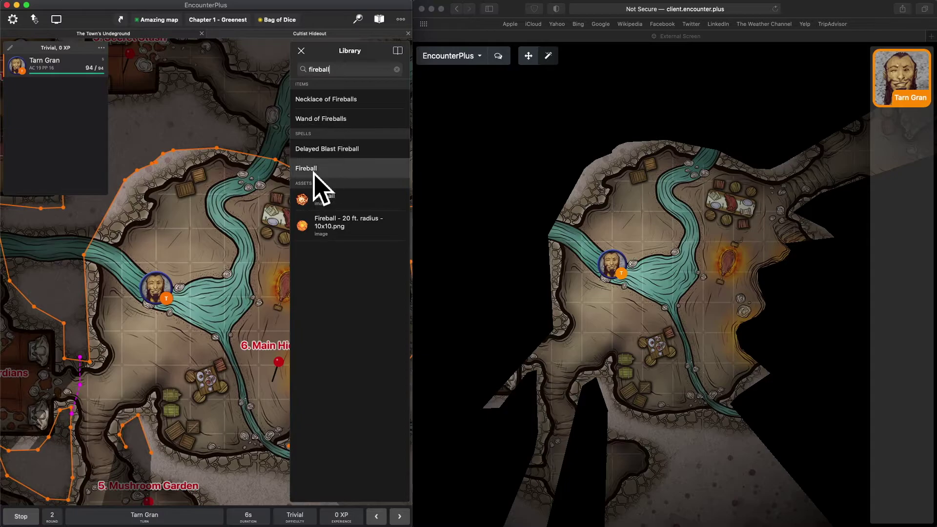
pyautogui.click(313, 169)
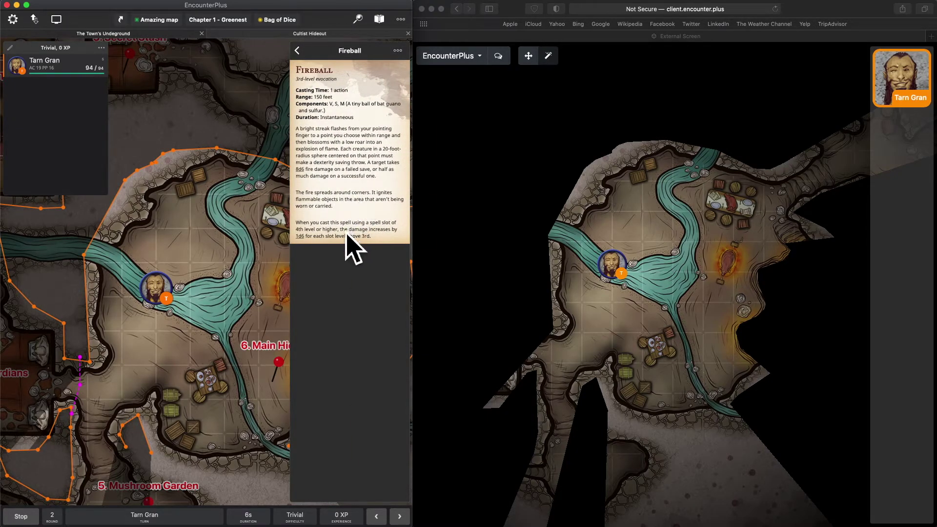
# Roll Fireball's 8d6 damage and show the chat log in the web client
pyautogui.click(300, 169)
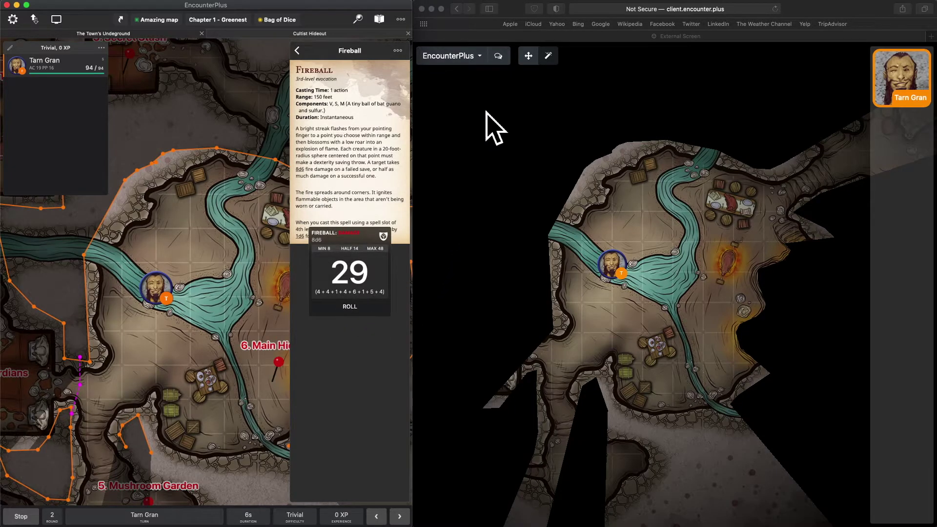
pyautogui.click(506, 60)
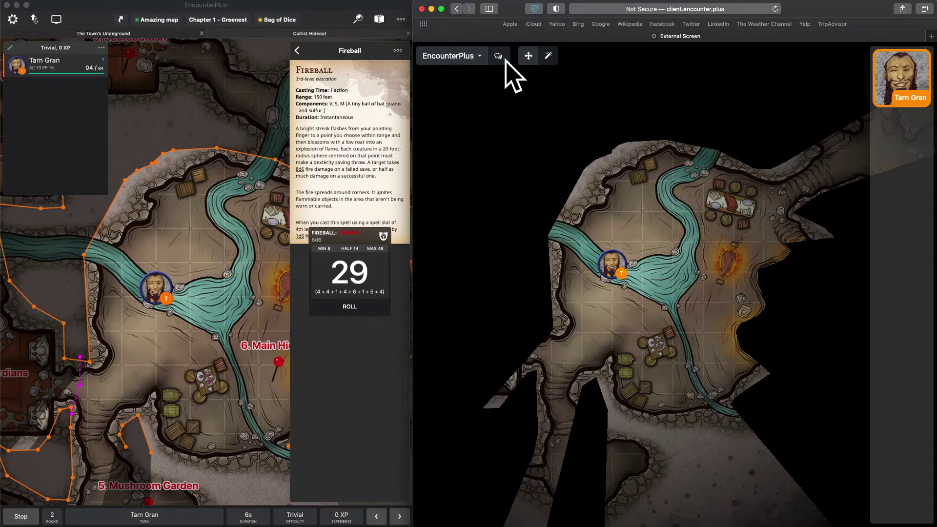
pyautogui.click(506, 57)
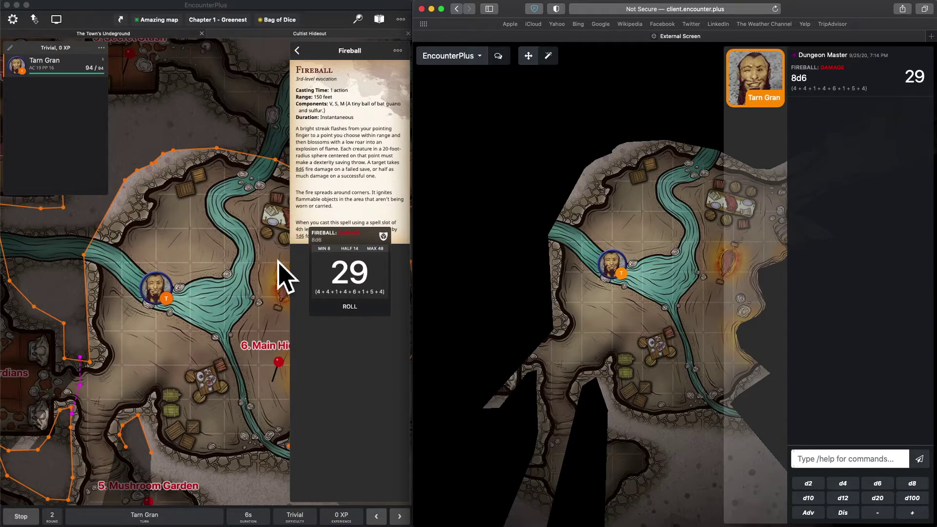
# Set EncounterPlus's dice roller mode to Private and roll Fireball's 8d6 damage again
pyautogui.click(14, 19)
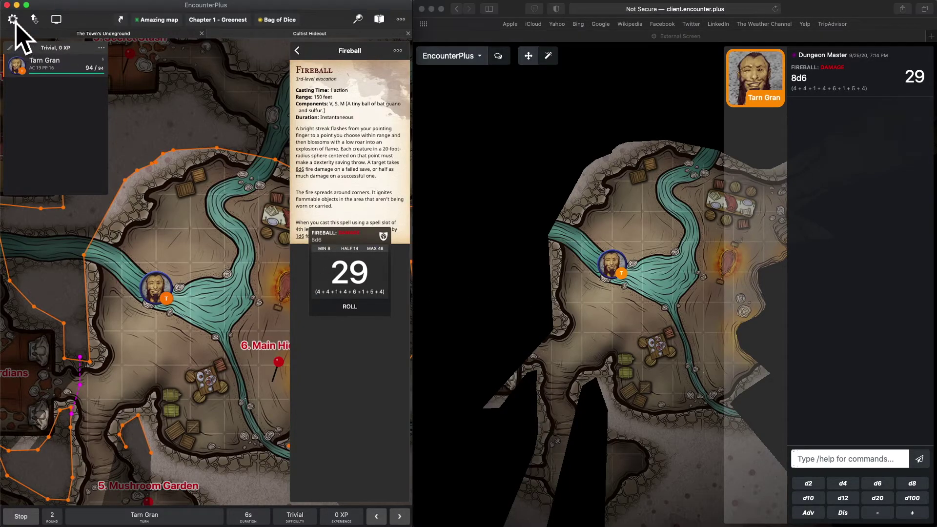
pyautogui.click(13, 20)
pyautogui.scroll(-3, 234, 320)
pyautogui.scroll(-10, 226, 303)
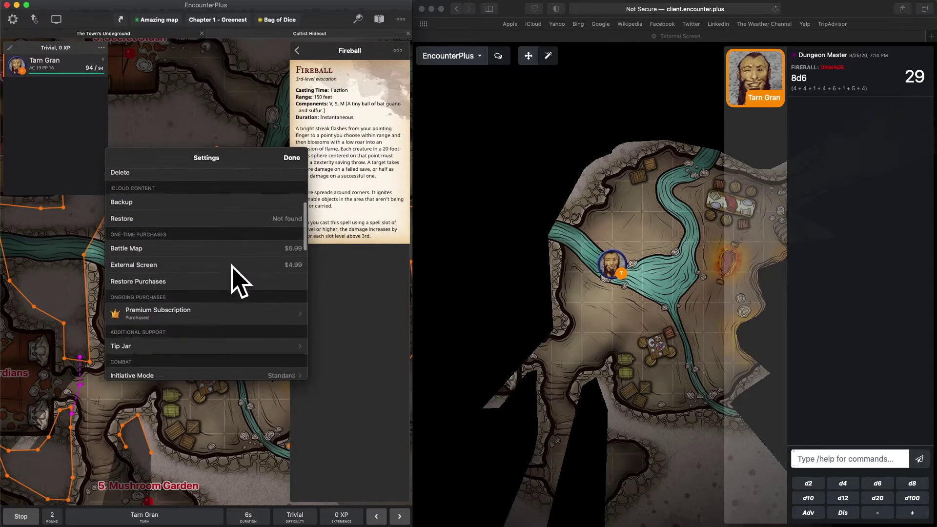
pyautogui.scroll(-1, 230, 263)
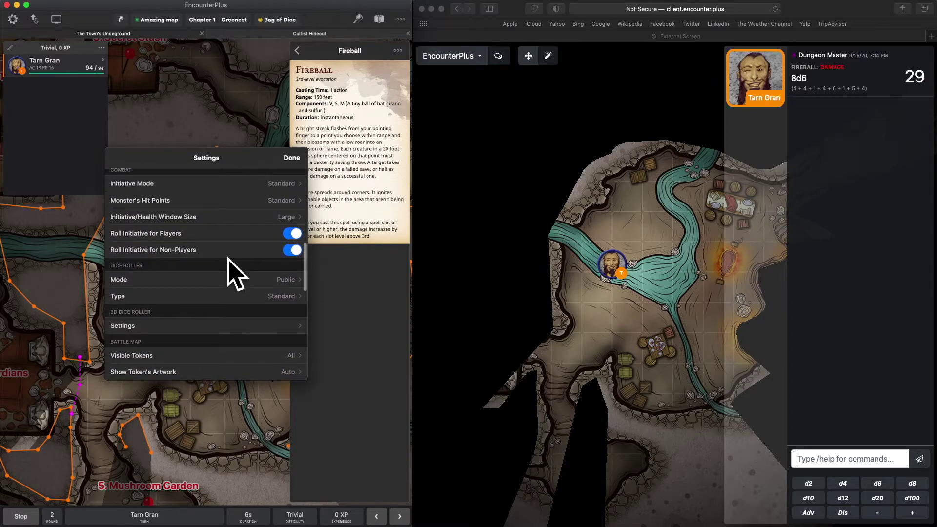
pyautogui.click(278, 271)
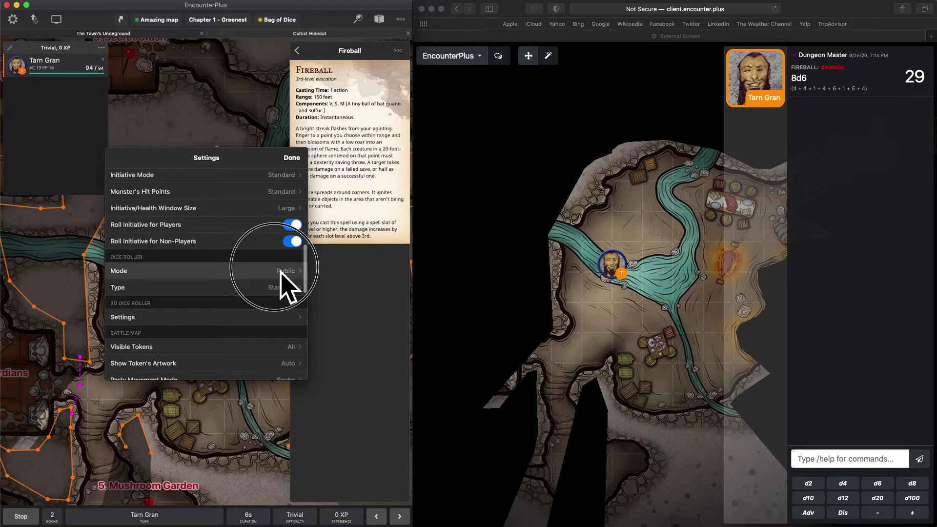
pyautogui.click(164, 239)
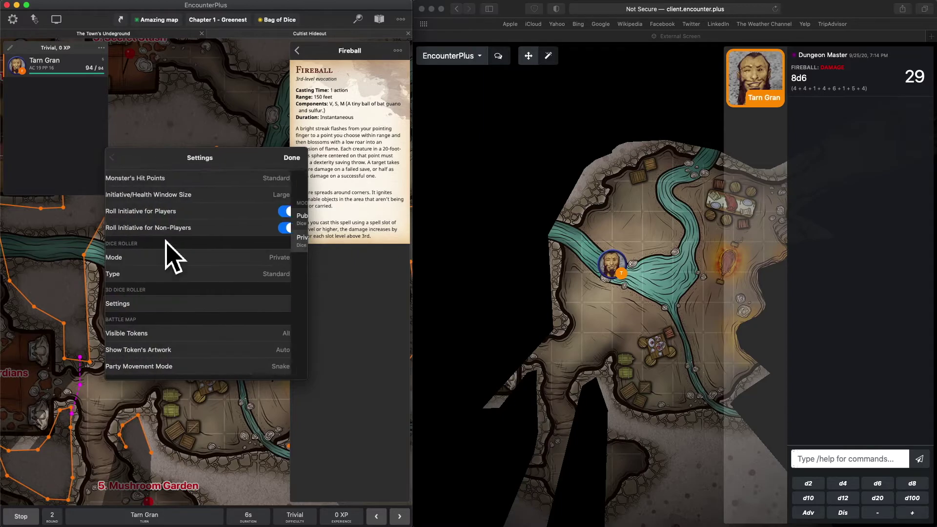
pyautogui.click(292, 159)
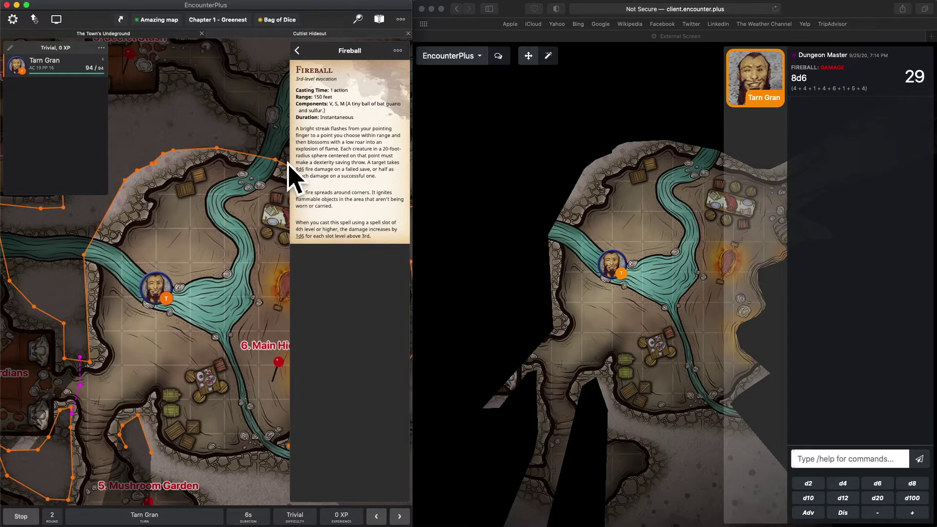
pyautogui.click(304, 170)
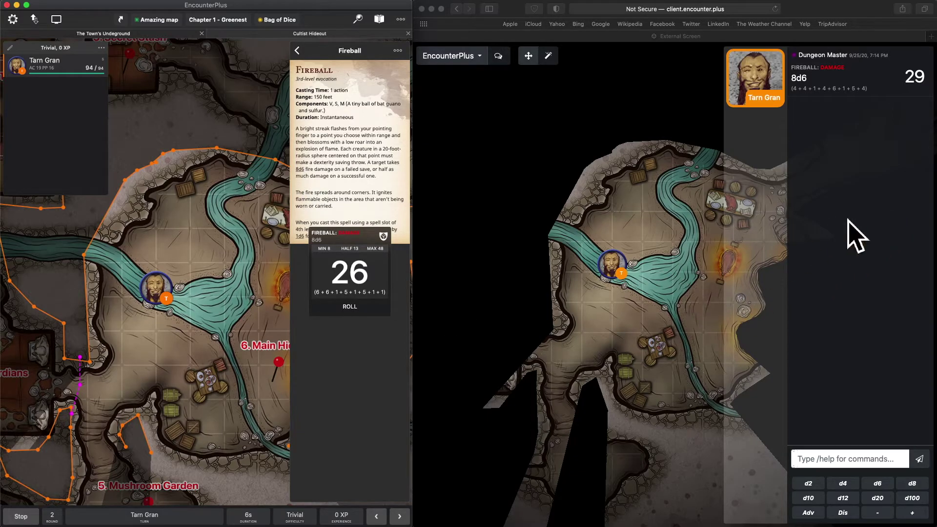
# In the web client's chat, roll 1d20 and 2d20 and send the message "Hello!"
pyautogui.click(852, 234)
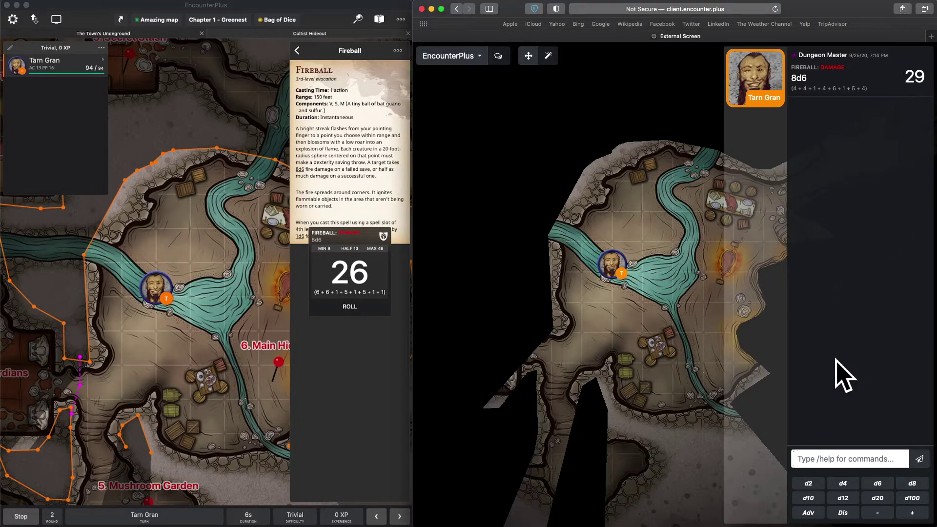
pyautogui.click(887, 502)
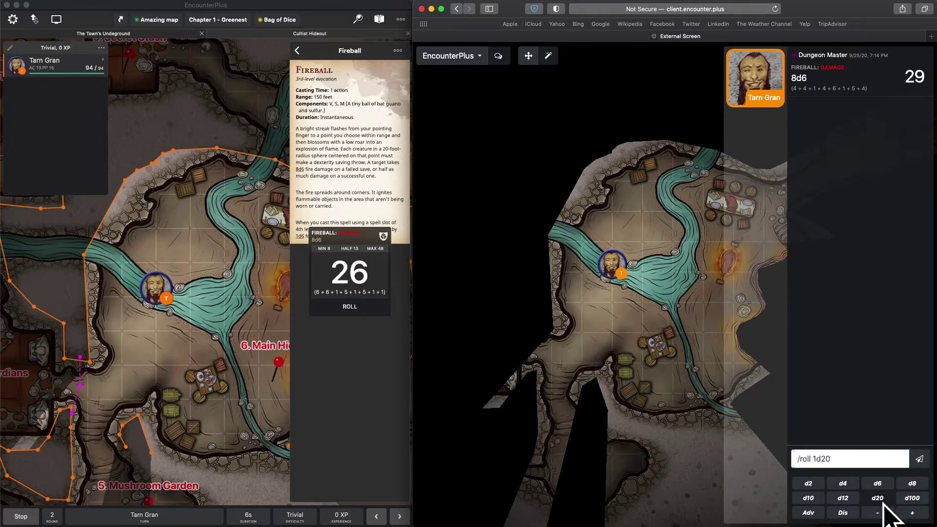
pyautogui.click(919, 459)
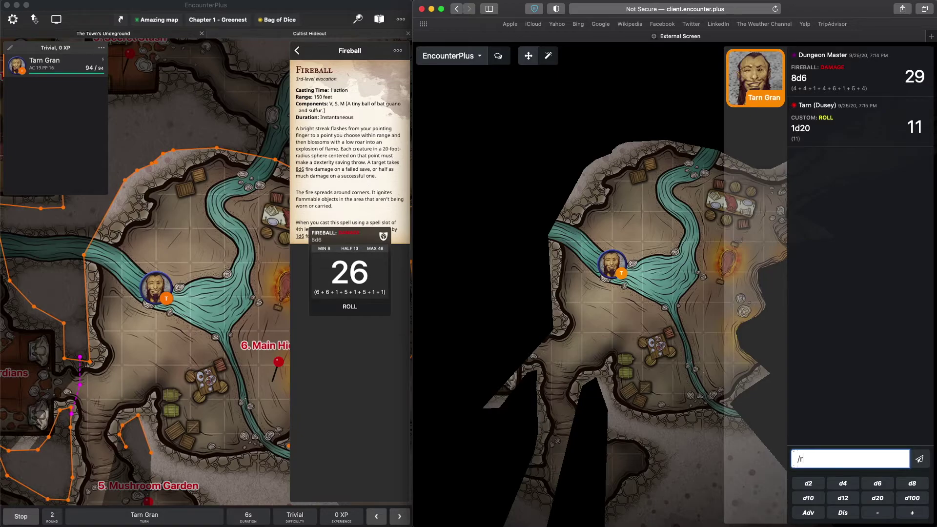
pyautogui.press('Return')
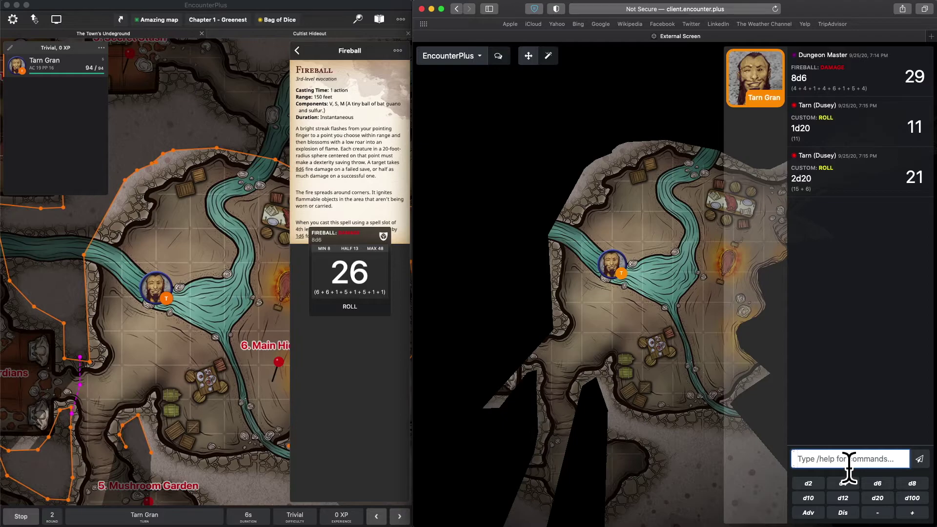
pyautogui.write('Hello!')
pyautogui.press('Return')
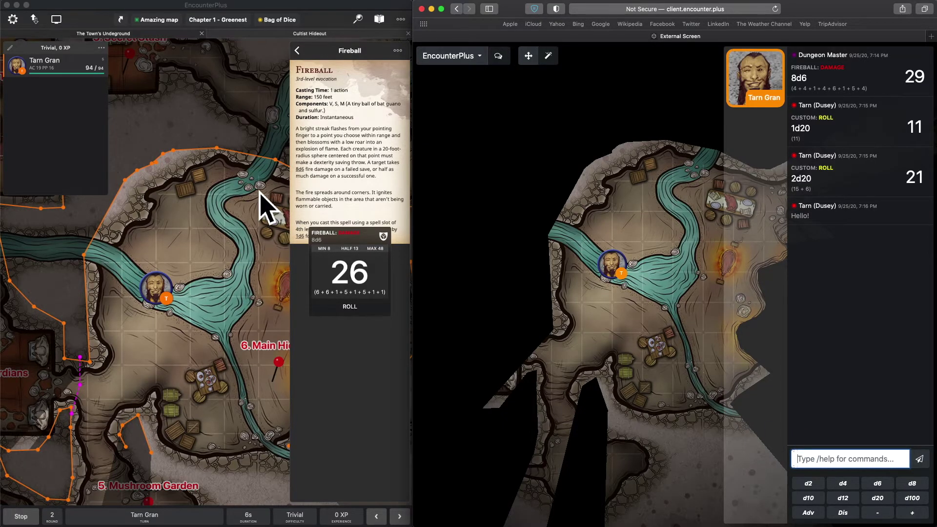
# Show the messages in EncounterPlus, reply "Hello!" as Dungeon Master, review the log and dismiss it
pyautogui.click(274, 181)
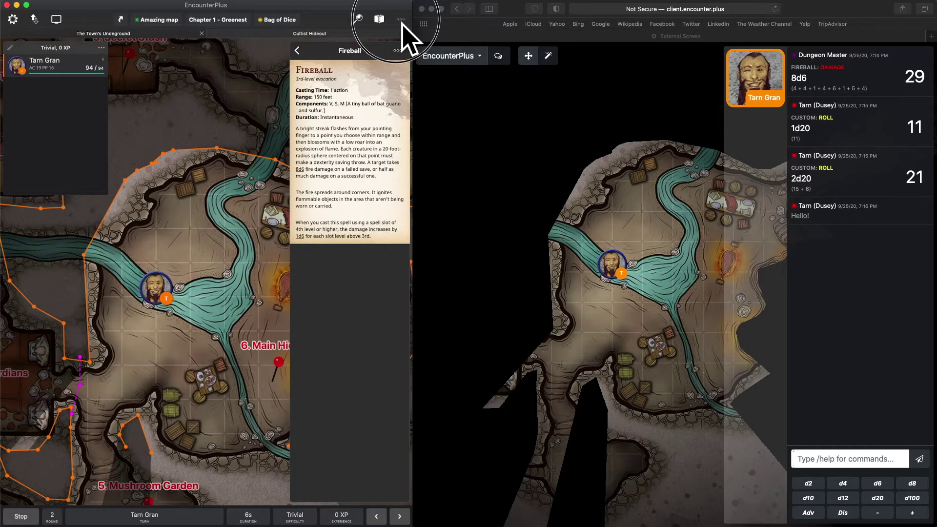
pyautogui.click(400, 20)
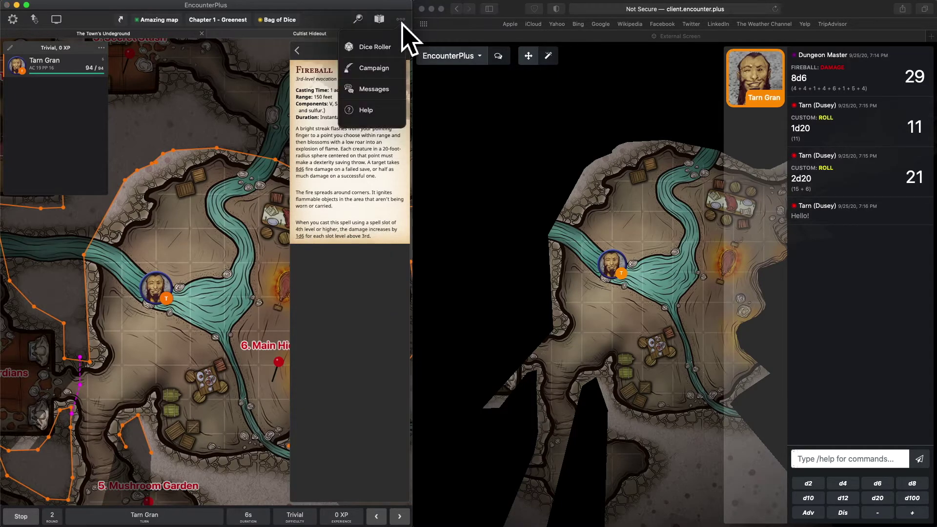
pyautogui.click(386, 90)
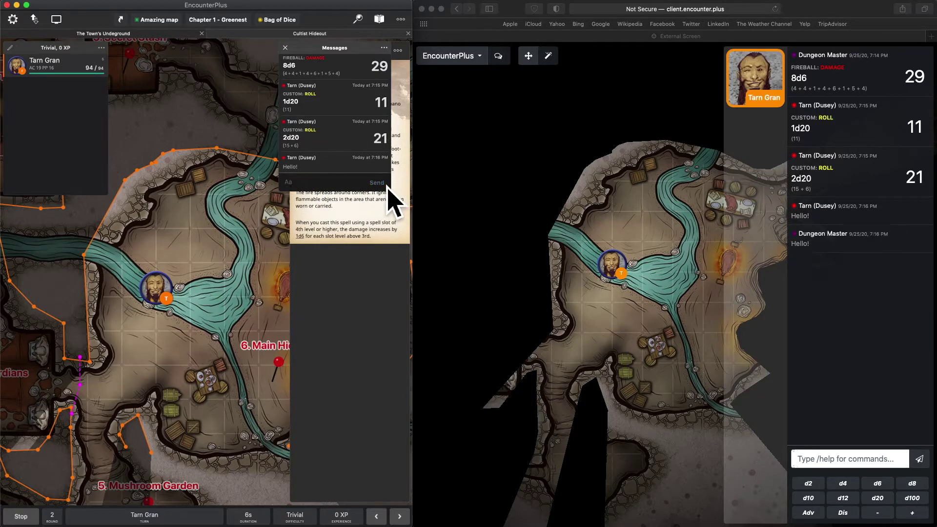
pyautogui.scroll(-2, 366, 157)
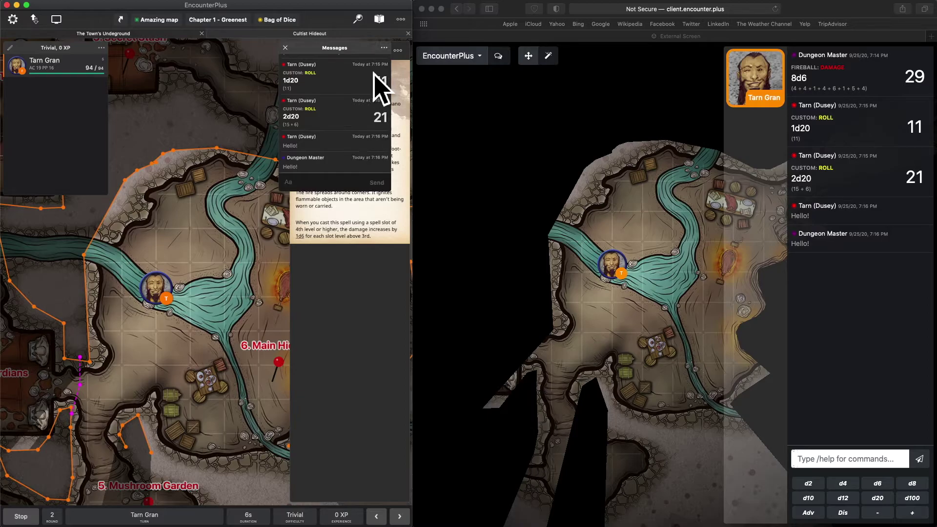
pyautogui.click(200, 239)
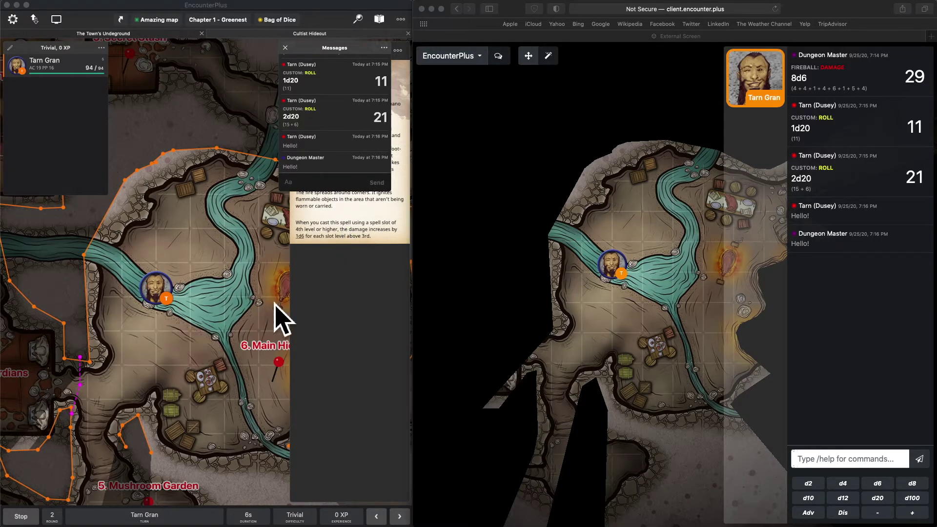
pyautogui.click(286, 48)
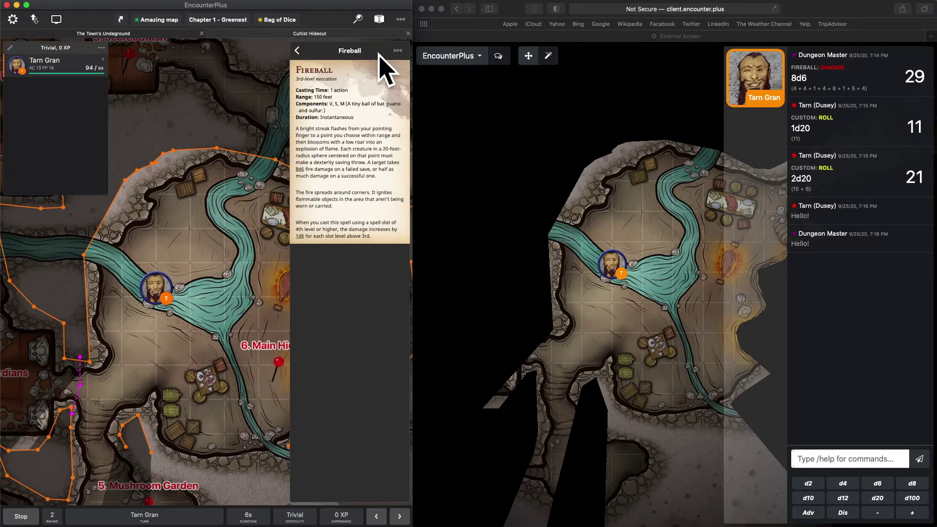
# Close the separate Library window and EncounterPlus's main window, and reload the web client's page
pyautogui.click(379, 19)
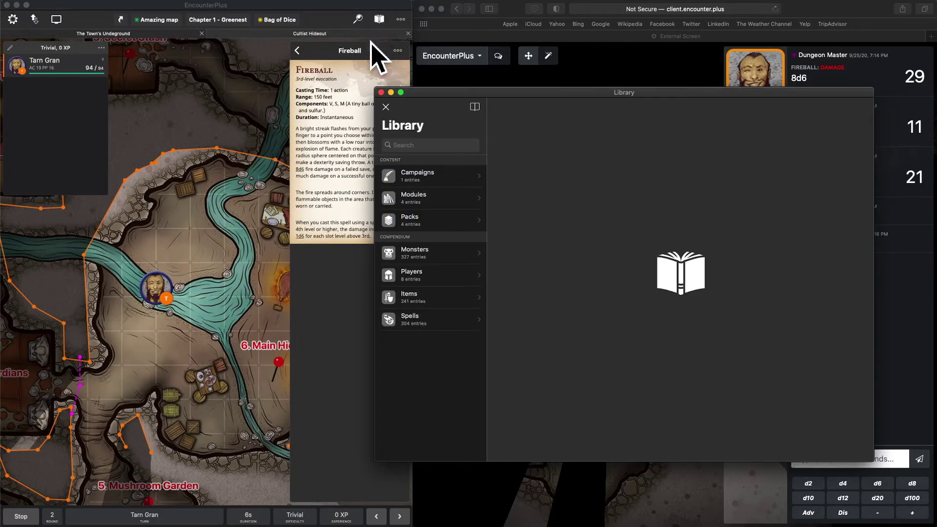
pyautogui.click(386, 106)
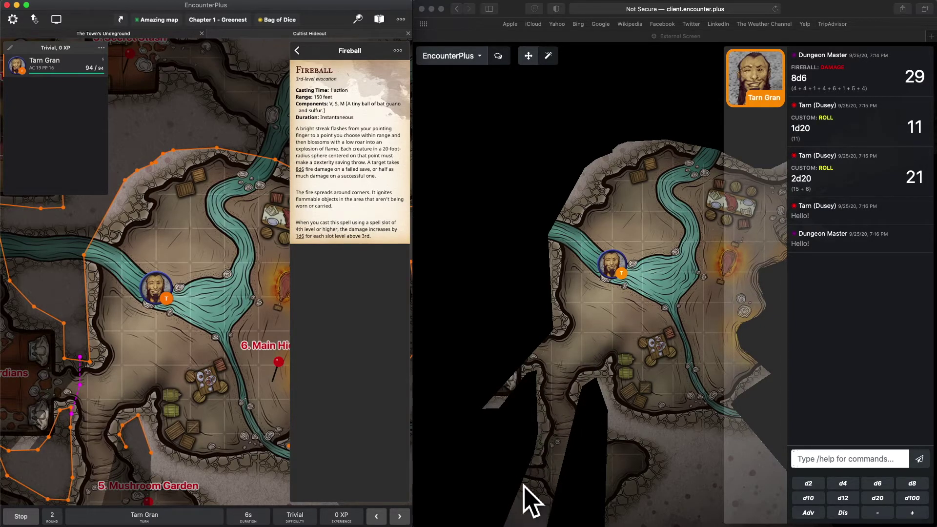
pyautogui.click(8, 5)
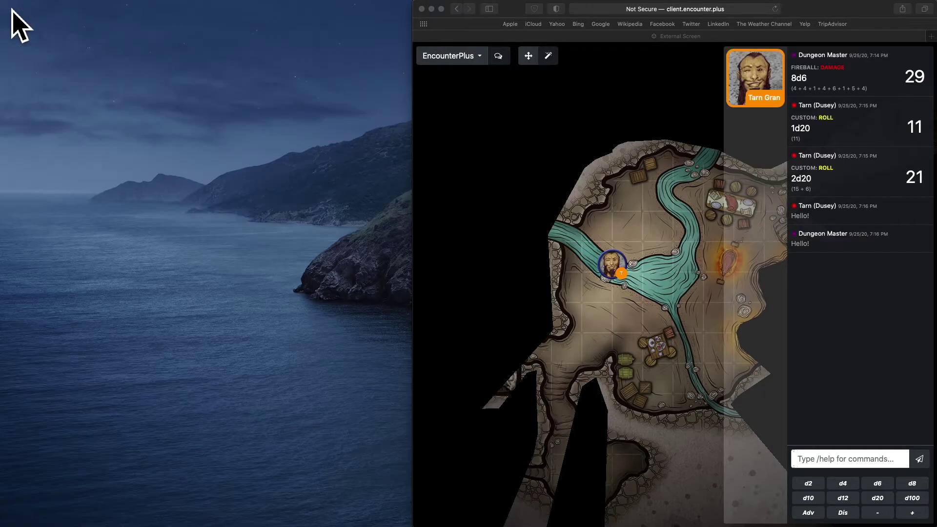
pyautogui.click(513, 180)
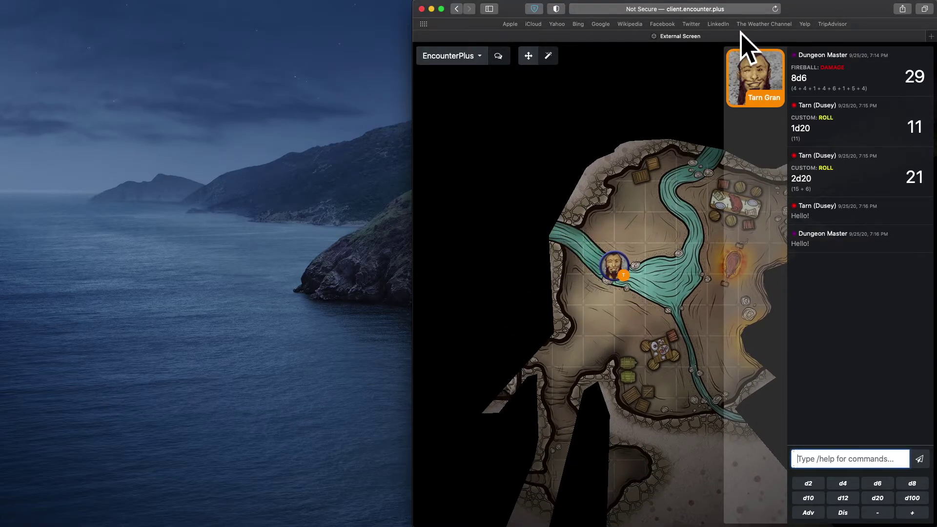
pyautogui.click(775, 8)
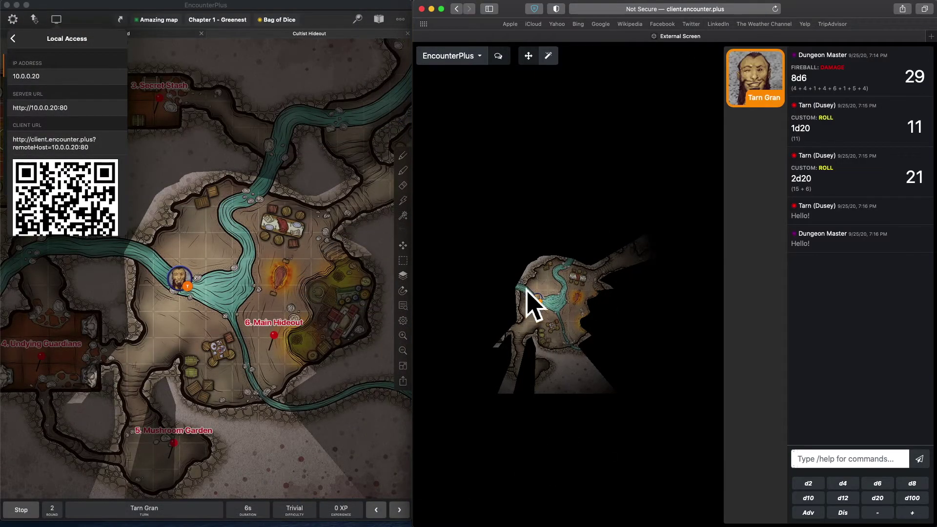
# Turn the Cultist Hideout map's Line of Sight off and back on
pyautogui.click(406, 327)
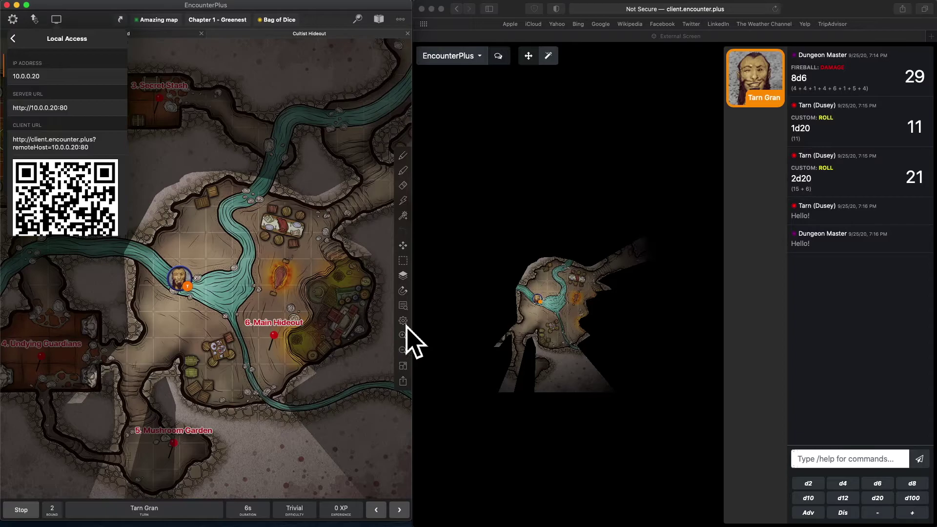
pyautogui.click(403, 321)
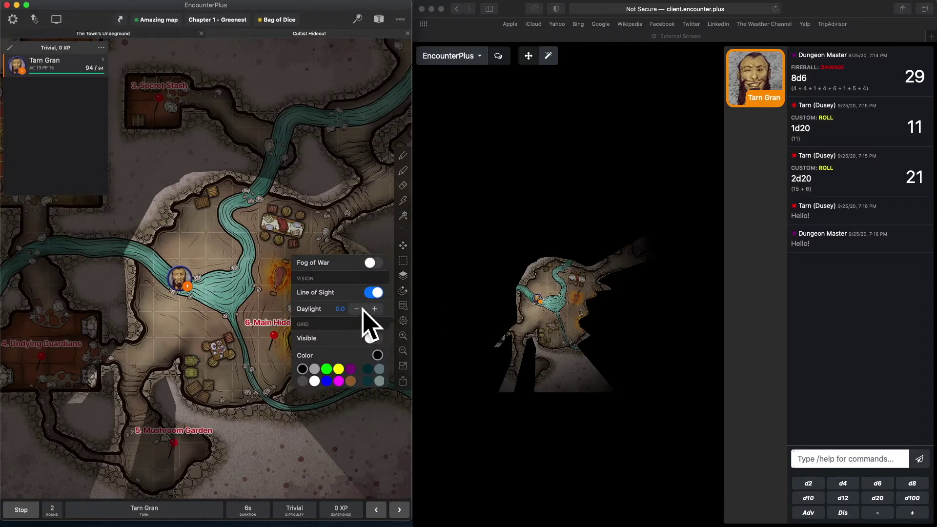
pyautogui.click(375, 293)
pyautogui.click(376, 295)
pyautogui.click(212, 271)
# Place the party on the Cultist Hideout map, in the main cave just northwest of the stream
pyautogui.click(214, 248)
pyautogui.rightClick(214, 248)
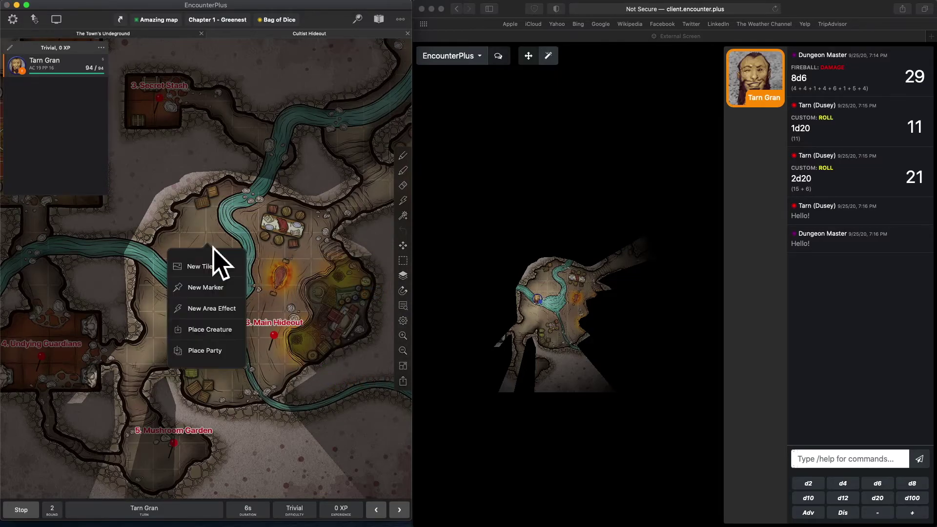
pyautogui.click(220, 352)
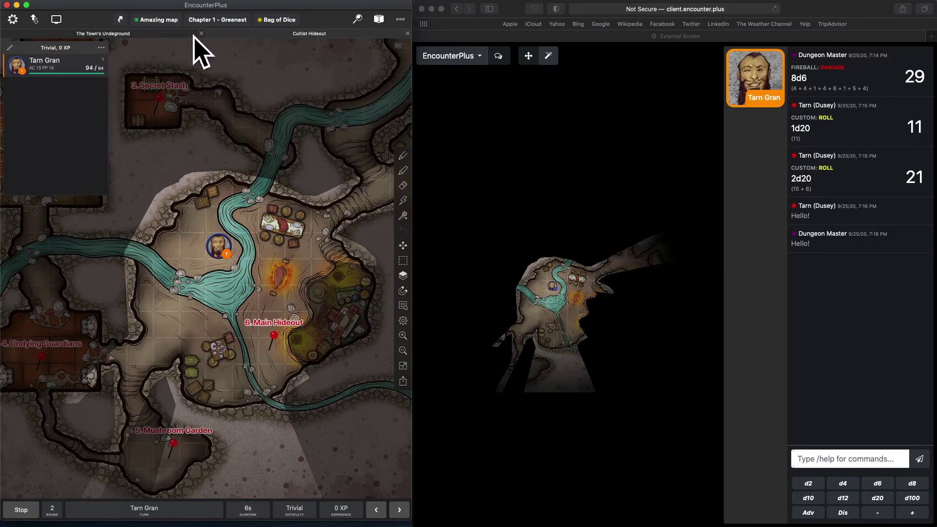
# Present The Town's Undeground map to the players and open it in EncounterPlus
pyautogui.rightClick(121, 36)
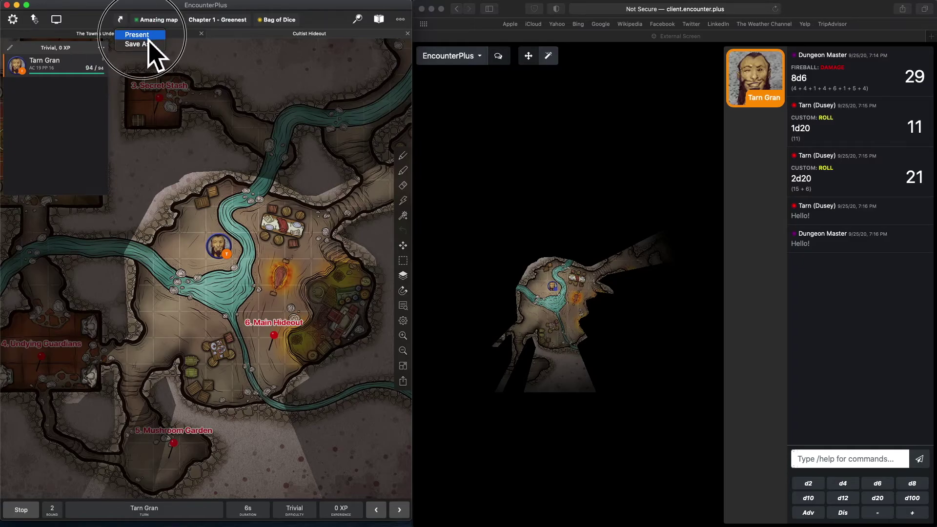
pyautogui.click(142, 35)
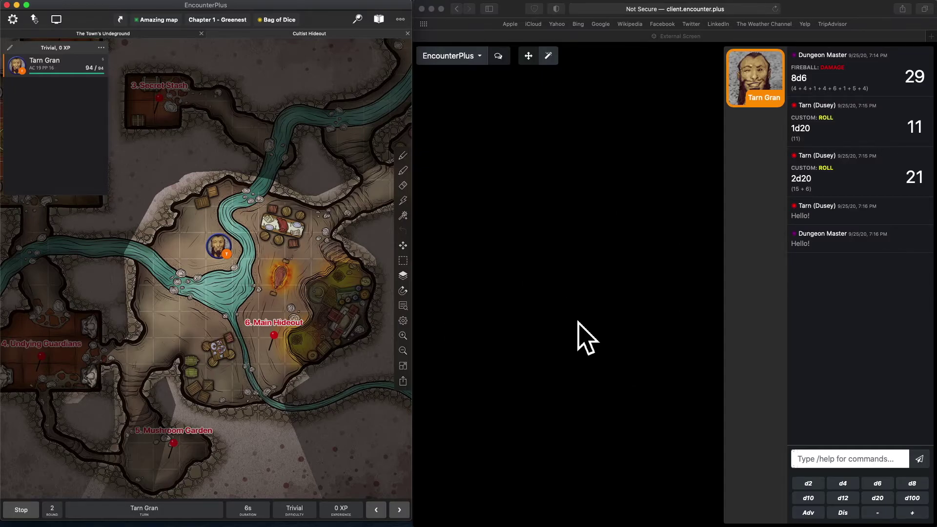
pyautogui.click(100, 35)
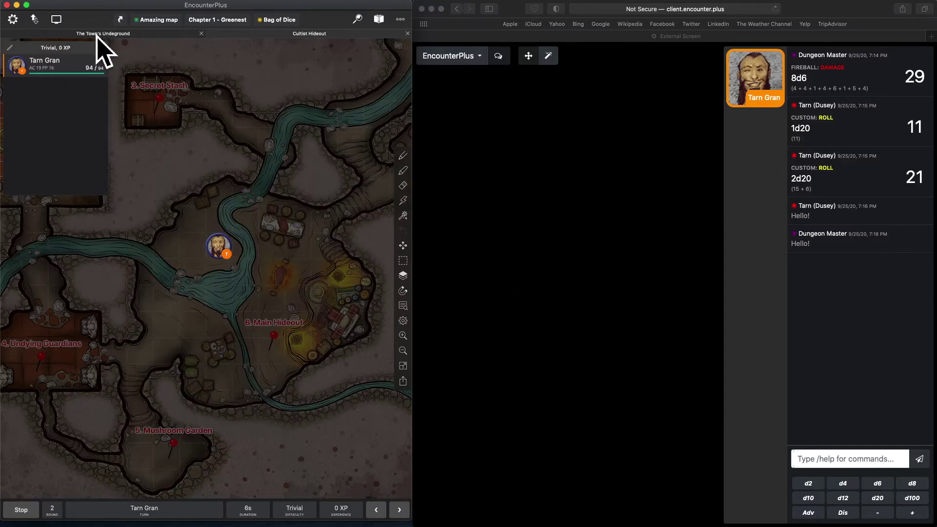
pyautogui.moveTo(244, 216); pyautogui.dragTo(147, 244)
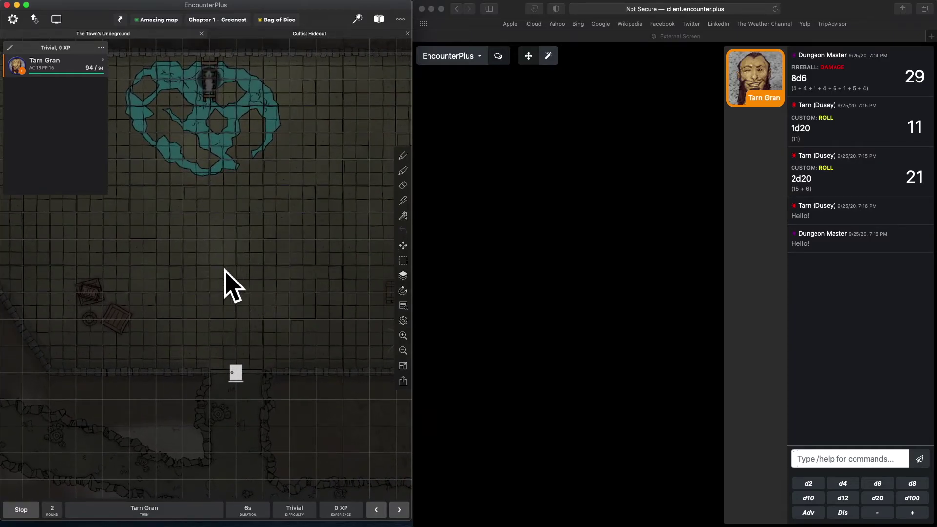
# Turn Line of Sight off and back on for The Town's Undeground map
pyautogui.click(403, 321)
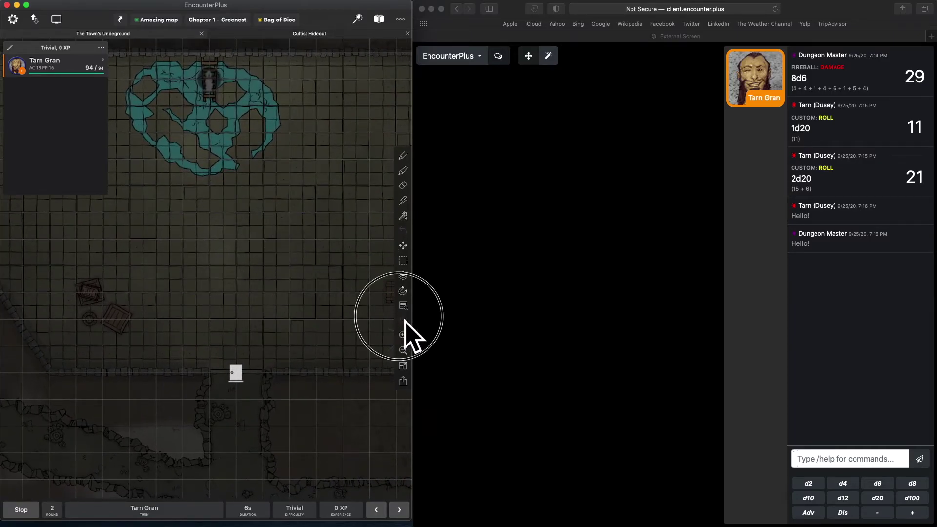
pyautogui.click(374, 292)
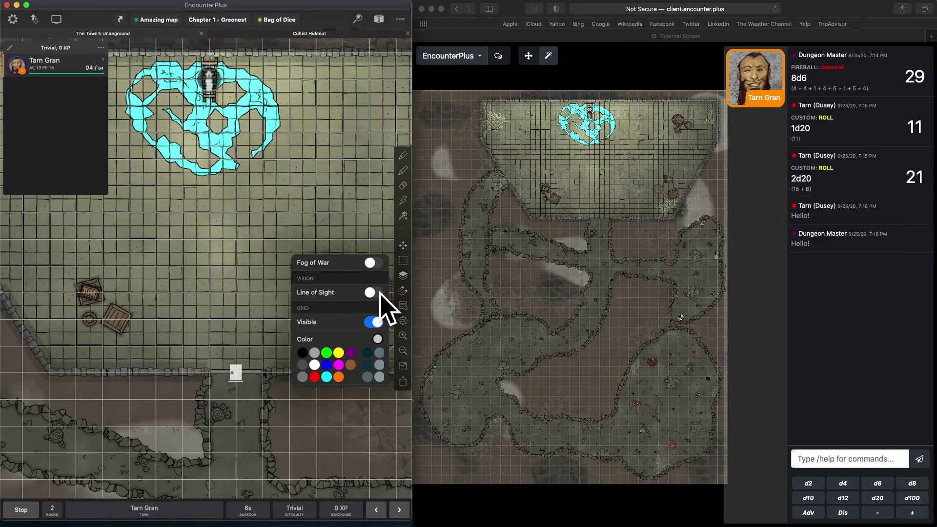
pyautogui.click(380, 293)
pyautogui.click(215, 266)
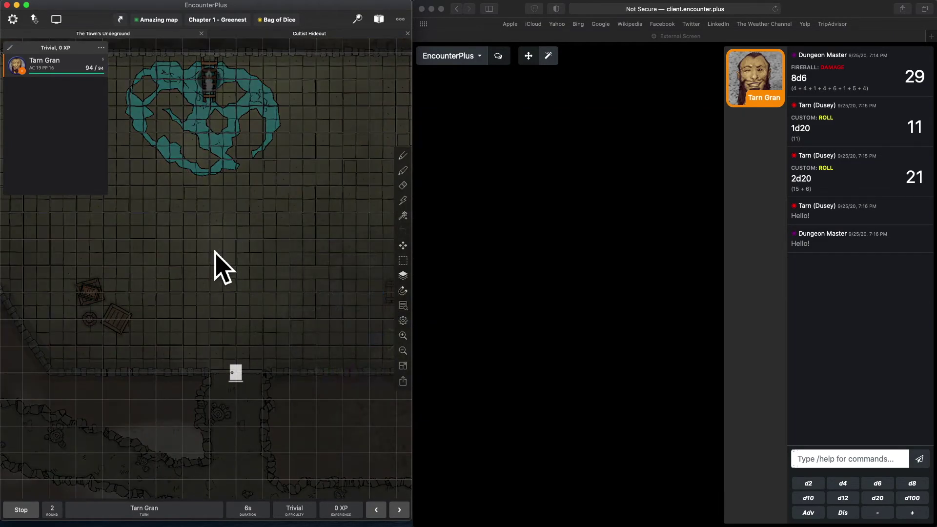
# Place the party in the large tiled room and move its token slightly toward the blue floor markings
pyautogui.rightClick(208, 251)
pyautogui.click(228, 356)
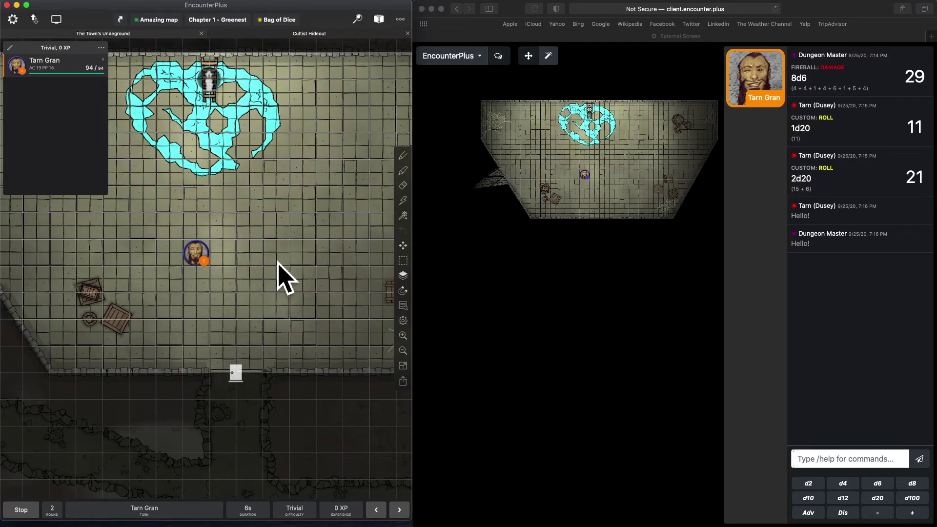
pyautogui.moveTo(210, 250); pyautogui.dragTo(198, 234)
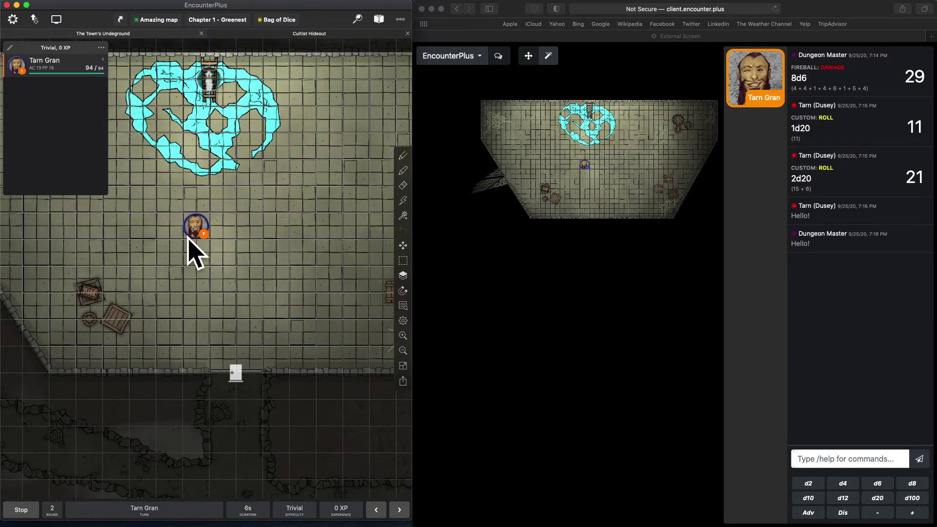
# Review the player character's Light / Vision settings in the creature editor and save the creature
pyautogui.hscroll(3, 63, 83)
pyautogui.click(96, 68)
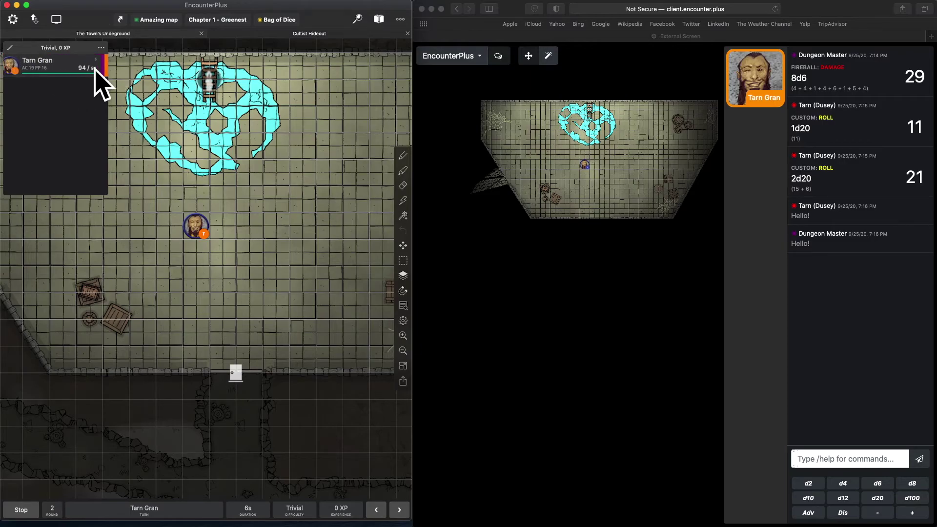
pyautogui.scroll(-5, 208, 286)
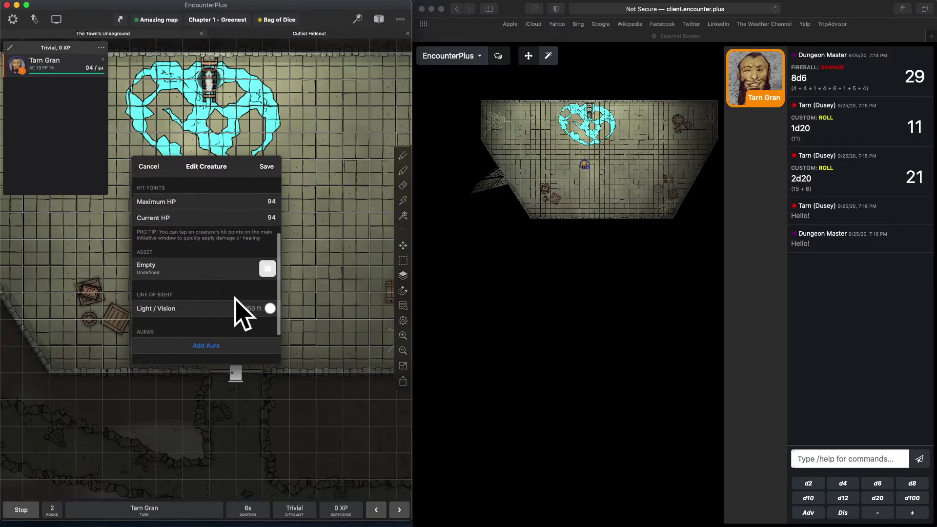
pyautogui.click(256, 312)
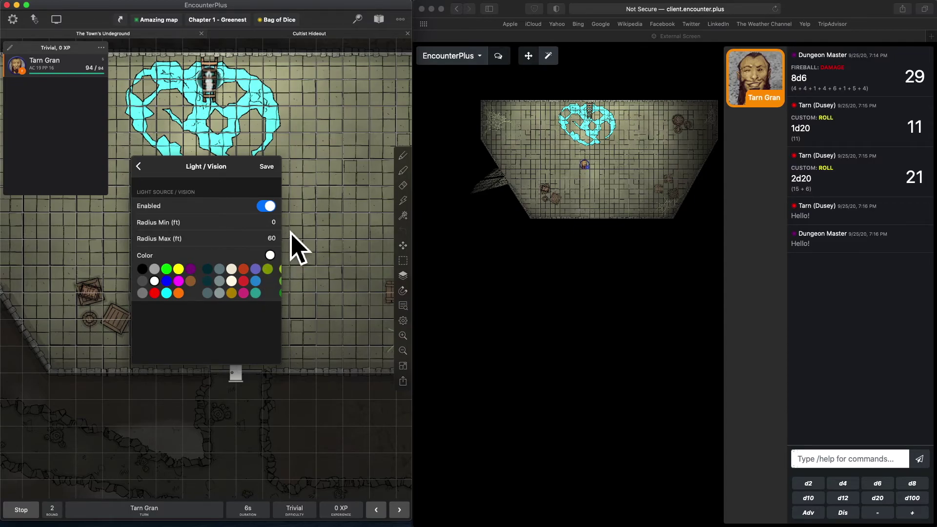
pyautogui.click(269, 166)
pyautogui.click(279, 168)
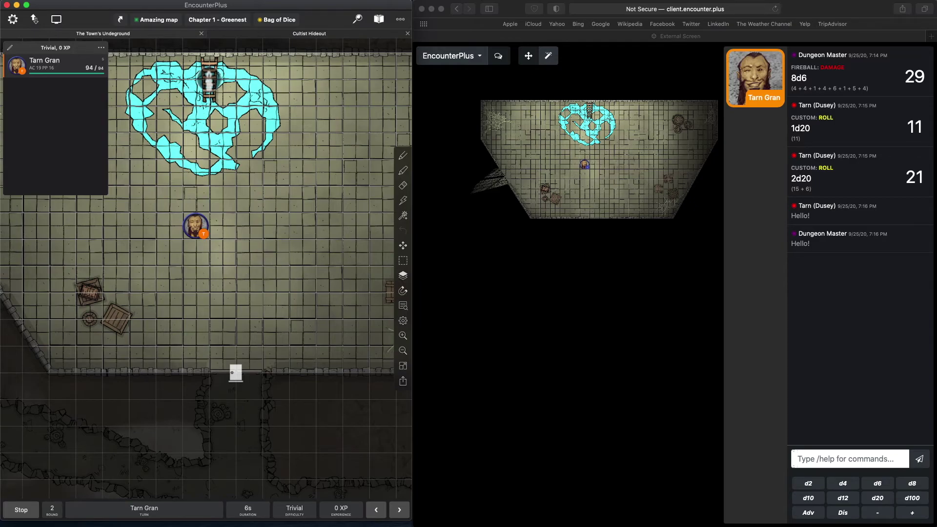
# Open the Goblin Ambush map from Chapter 2 of the Dragons! campaign and present it to the players
pyautogui.click(310, 33)
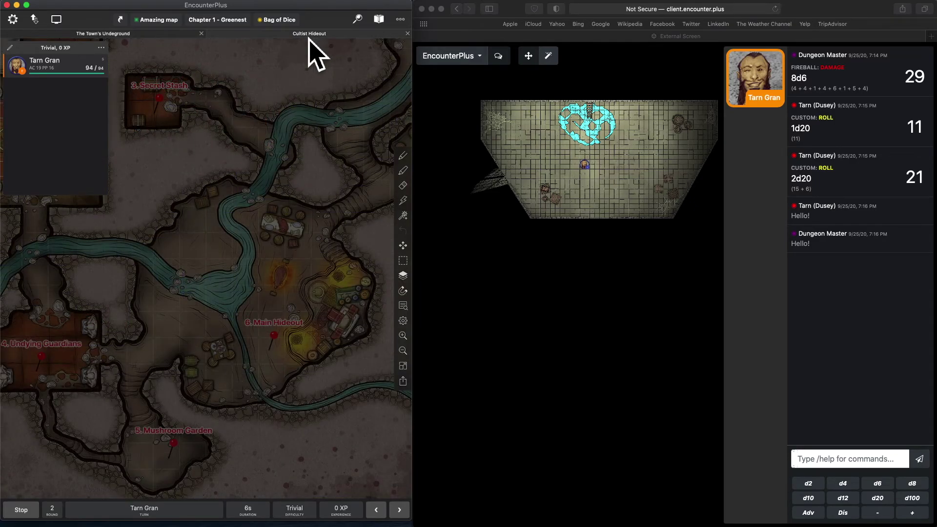
pyautogui.click(358, 18)
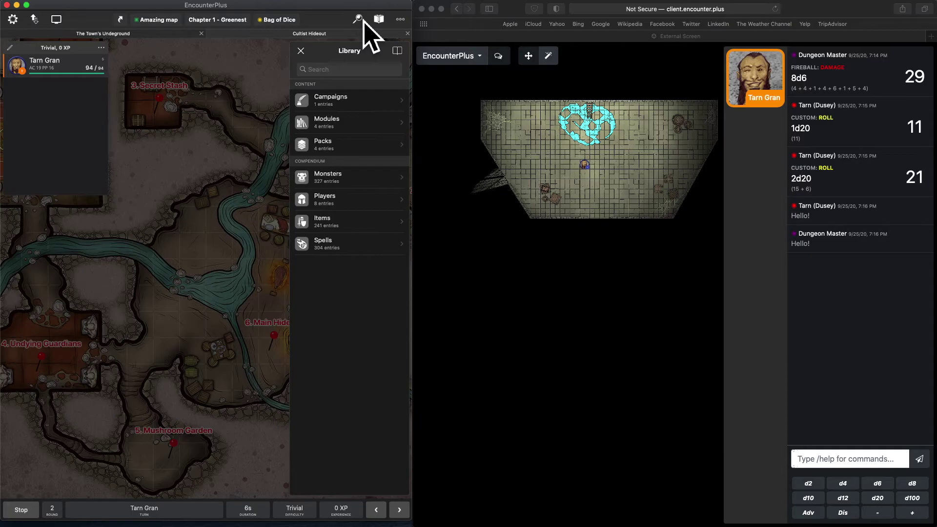
pyautogui.click(339, 100)
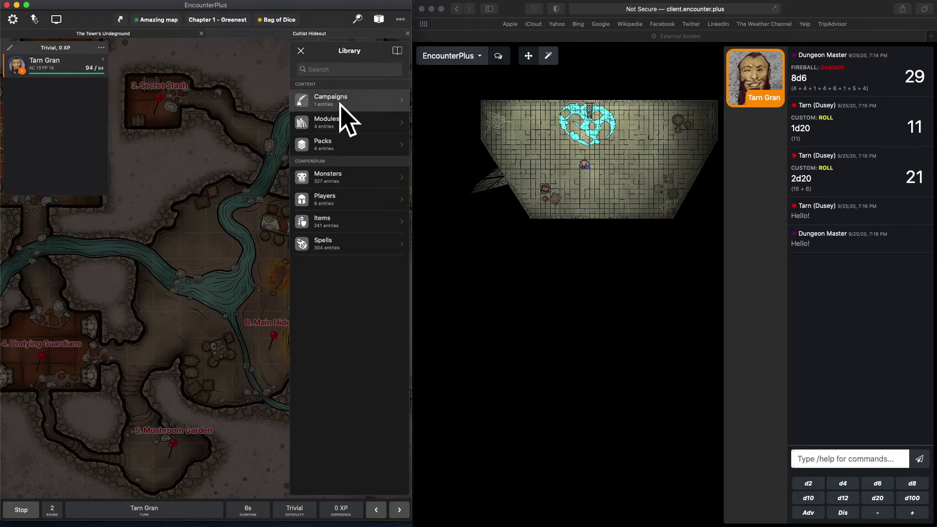
pyautogui.click(340, 96)
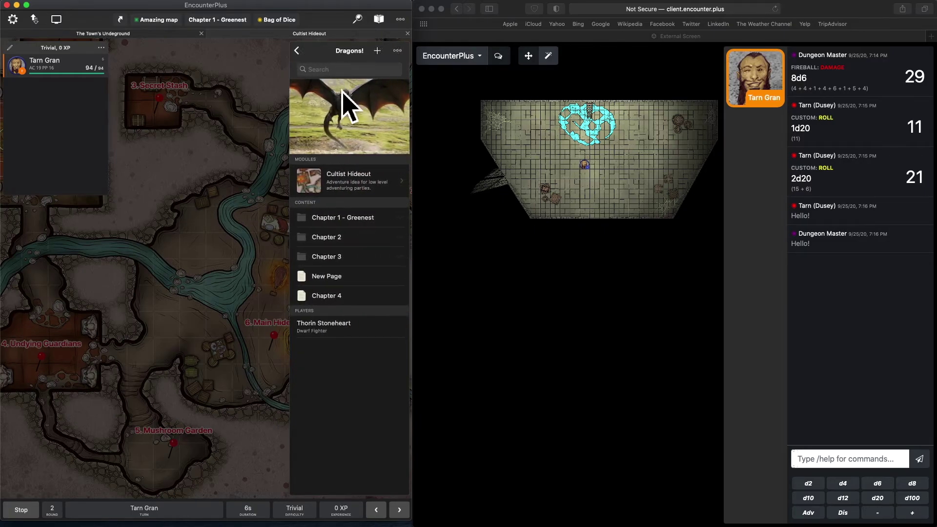
pyautogui.click(335, 241)
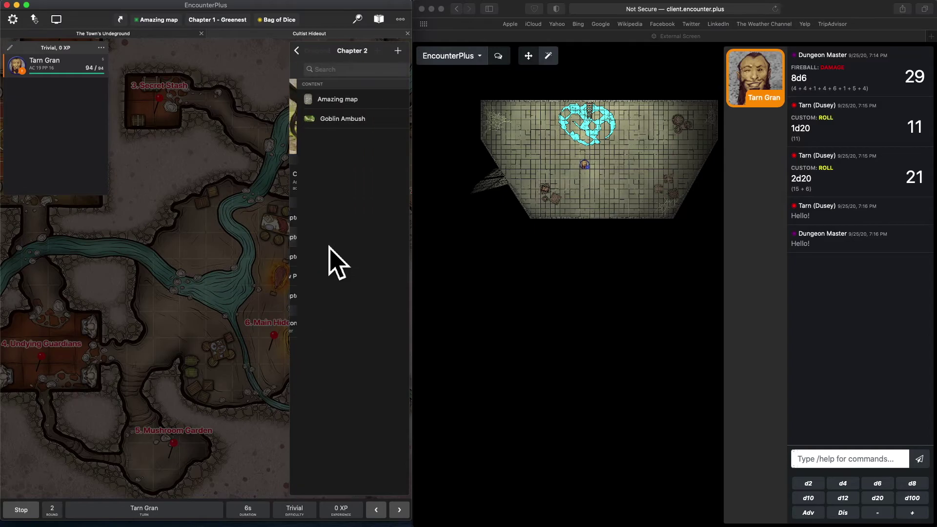
pyautogui.click(338, 125)
pyautogui.click(376, 50)
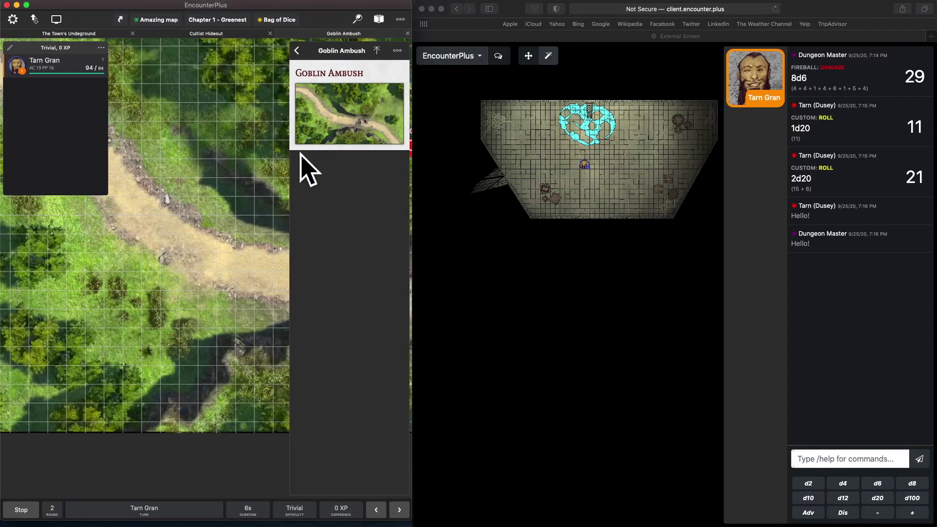
pyautogui.click(380, 22)
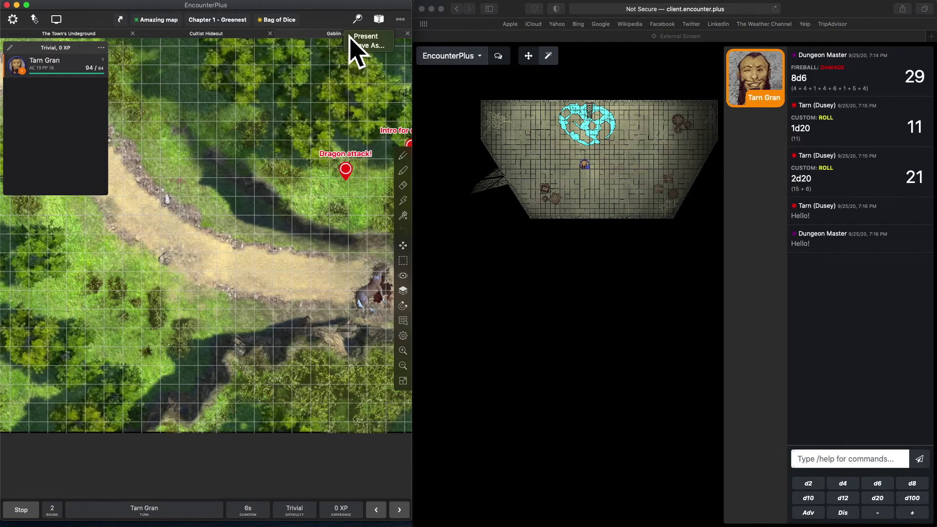
pyautogui.click(379, 38)
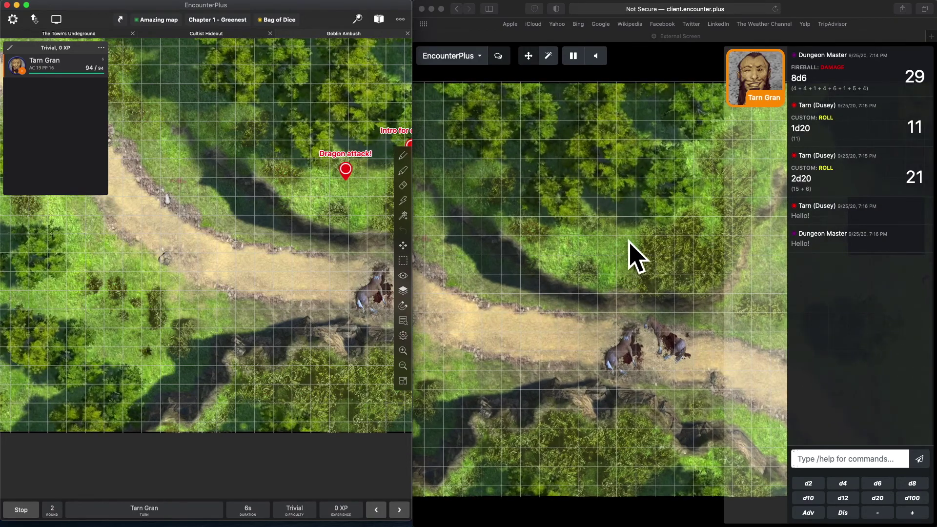
# Examine different areas of the Goblin Ambush map in the web client
pyautogui.click(531, 255)
pyautogui.moveTo(564, 252); pyautogui.dragTo(701, 255)
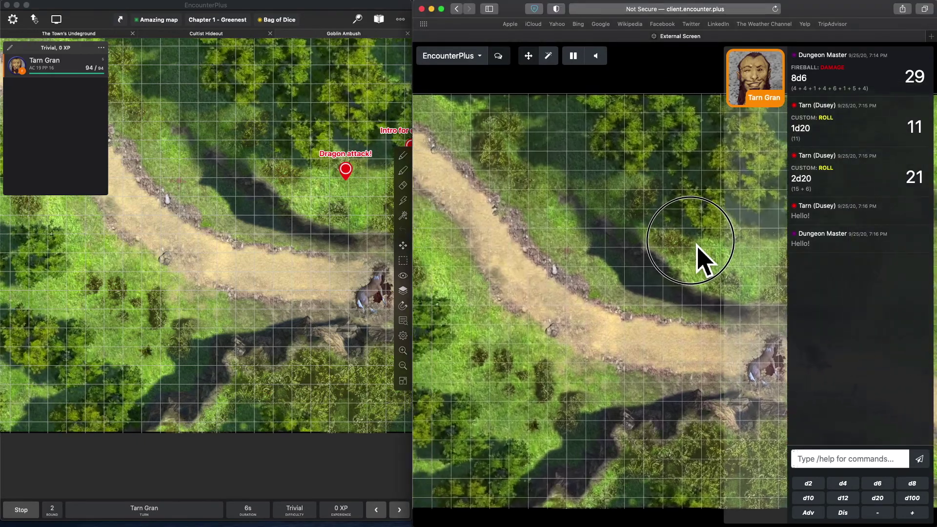
pyautogui.moveTo(610, 258)
pyautogui.mouseDown()
pyautogui.moveTo(690, 251)
pyautogui.moveTo(708, 271)
pyautogui.moveTo(529, 242)
pyautogui.mouseUp()
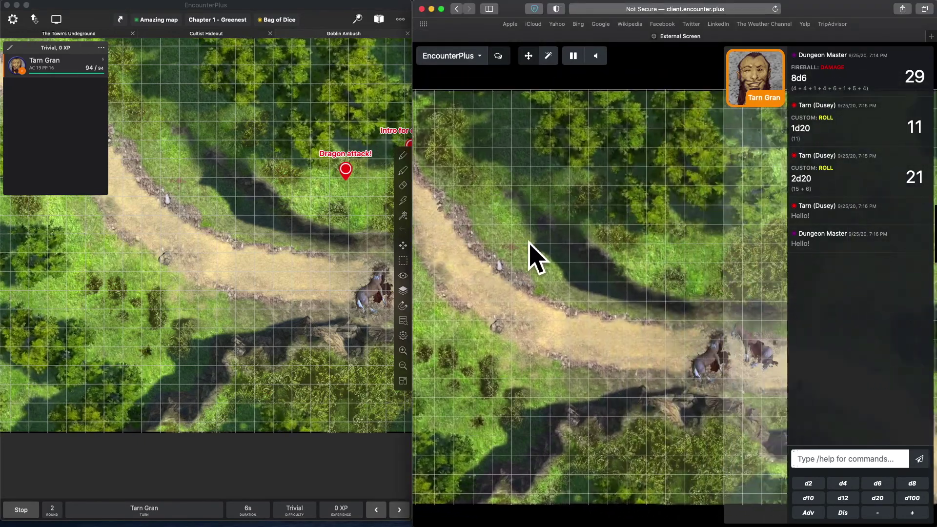
pyautogui.moveTo(645, 237); pyautogui.dragTo(530, 256)
pyautogui.moveTo(678, 240); pyautogui.dragTo(527, 265)
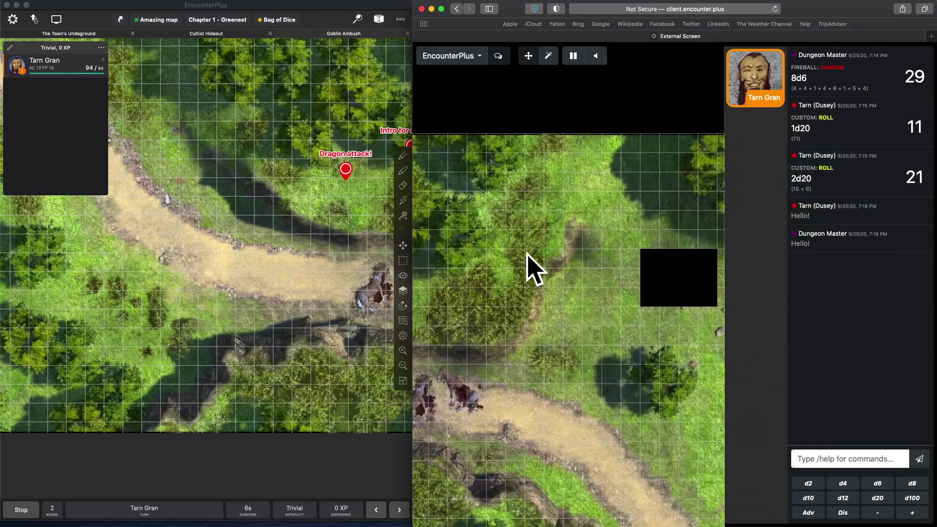
pyautogui.moveTo(527, 304); pyautogui.dragTo(561, 278)
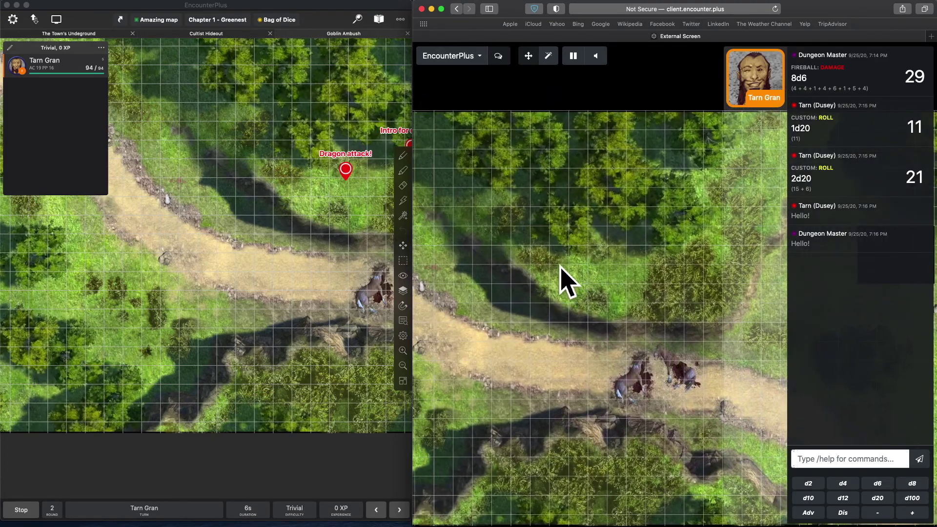
pyautogui.moveTo(502, 293); pyautogui.dragTo(666, 293)
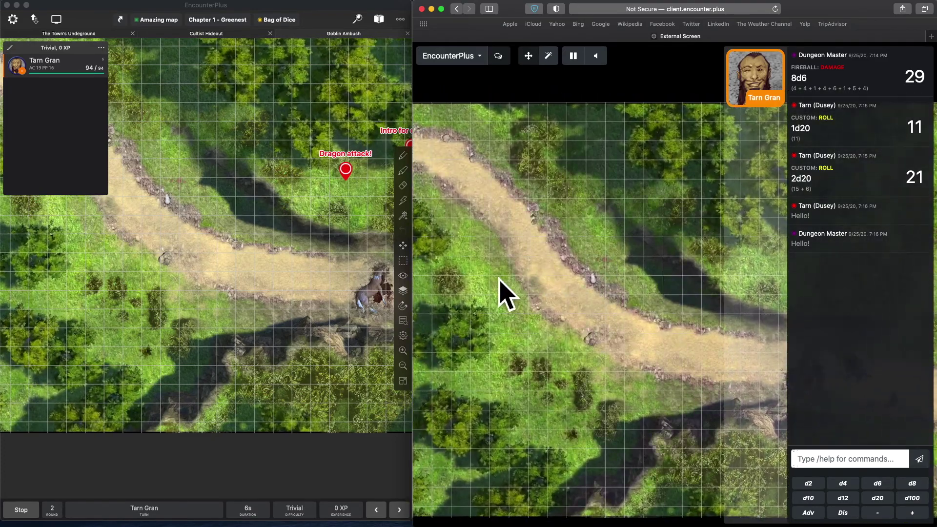
pyautogui.moveTo(493, 249); pyautogui.dragTo(537, 235)
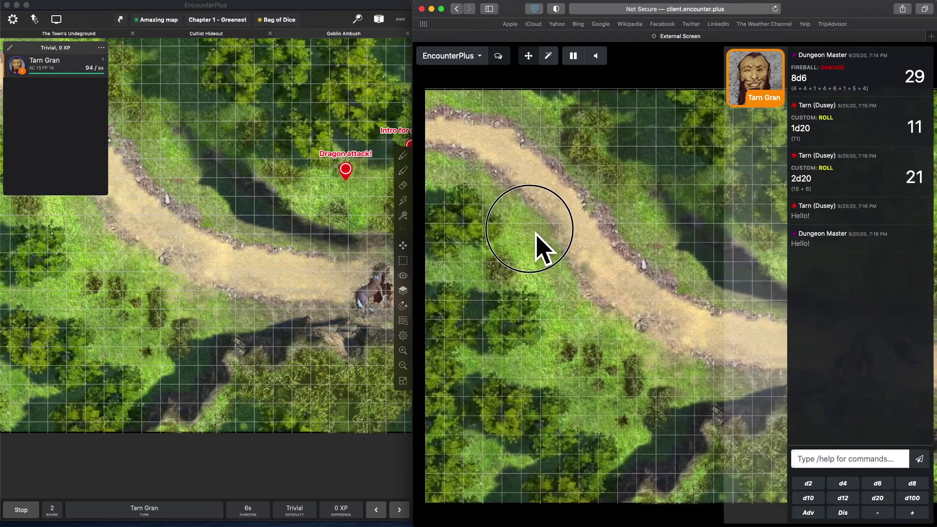
pyautogui.moveTo(636, 230); pyautogui.dragTo(537, 242)
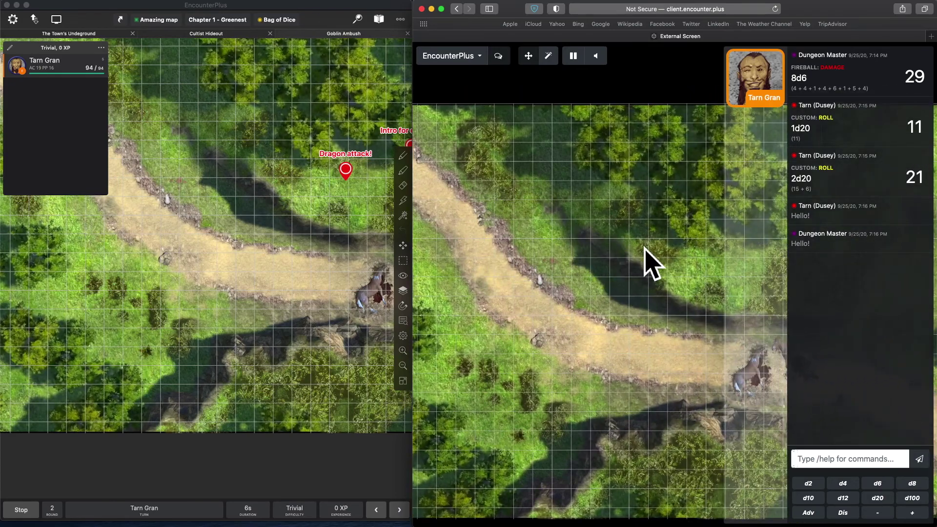
pyautogui.moveTo(649, 266); pyautogui.dragTo(586, 252)
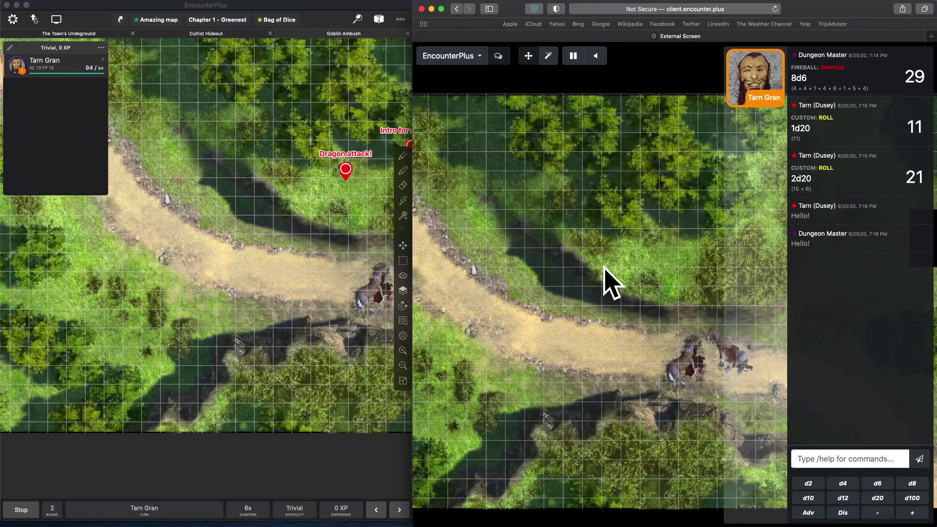